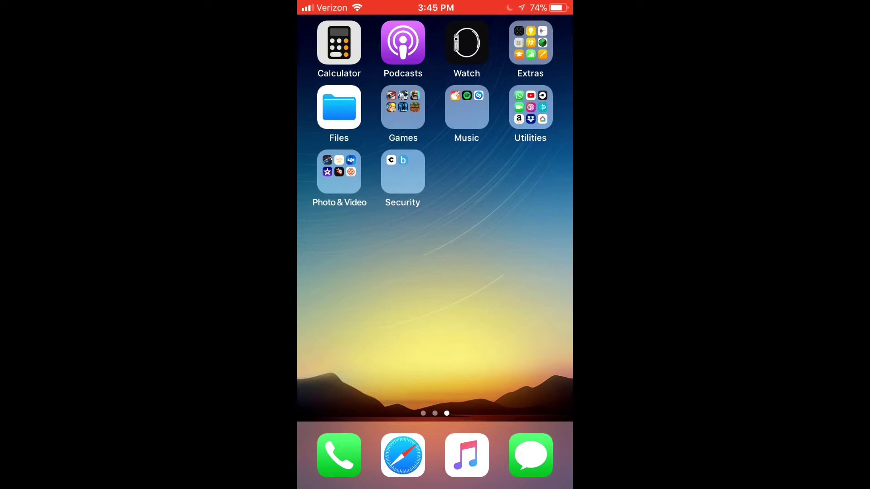
# Step: Launch Videoleap from the Photo & Video folder into an empty project
pyautogui.click(339, 172)
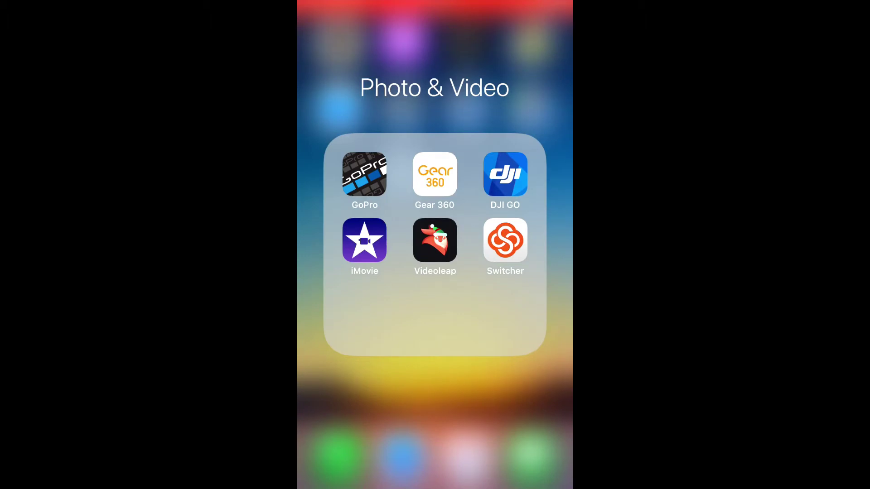
pyautogui.click(435, 240)
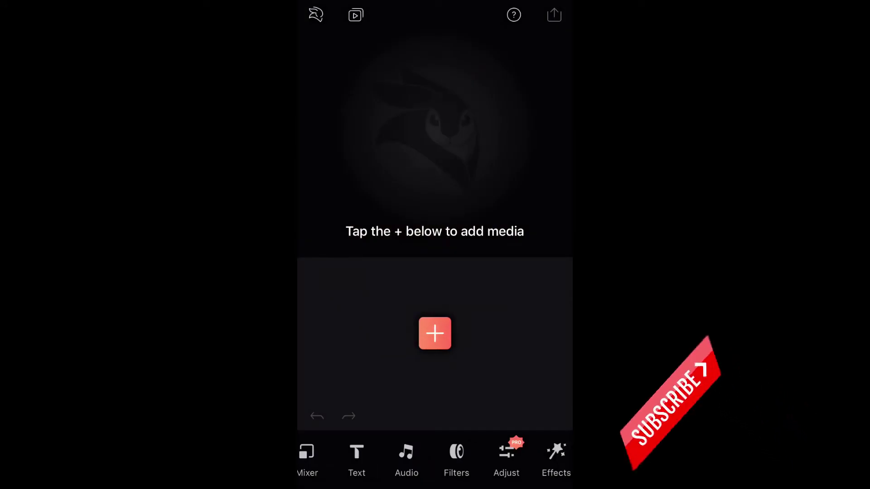
pyautogui.moveTo(530, 459); pyautogui.dragTo(372, 459)
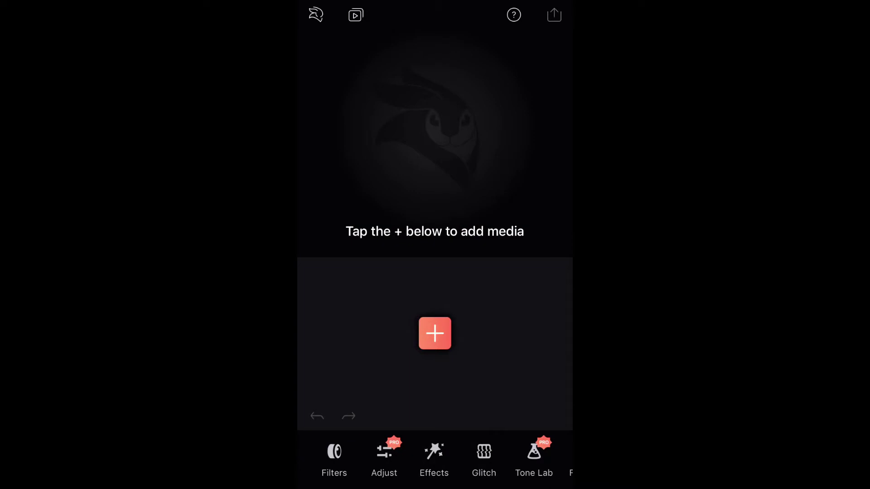
pyautogui.moveTo(373, 459); pyautogui.dragTo(517, 459)
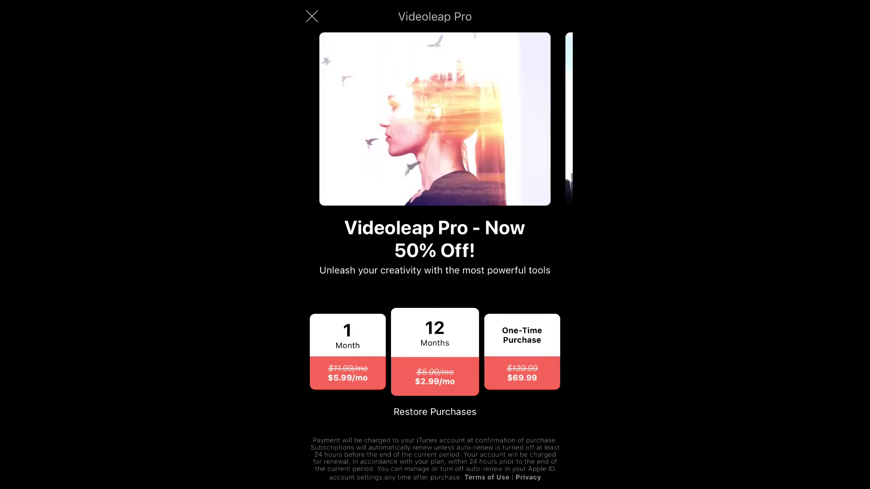
# Step: Dismiss the Videoleap Pro offer and remove the adjustment layer, leaving the project empty
pyautogui.click(312, 16)
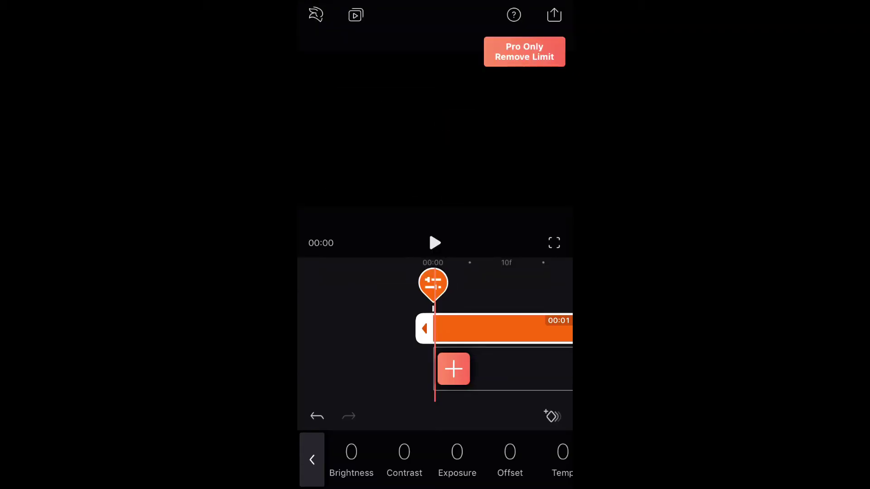
pyautogui.moveTo(531, 330); pyautogui.dragTo(408, 329)
pyautogui.moveTo(530, 459); pyautogui.dragTo(340, 459)
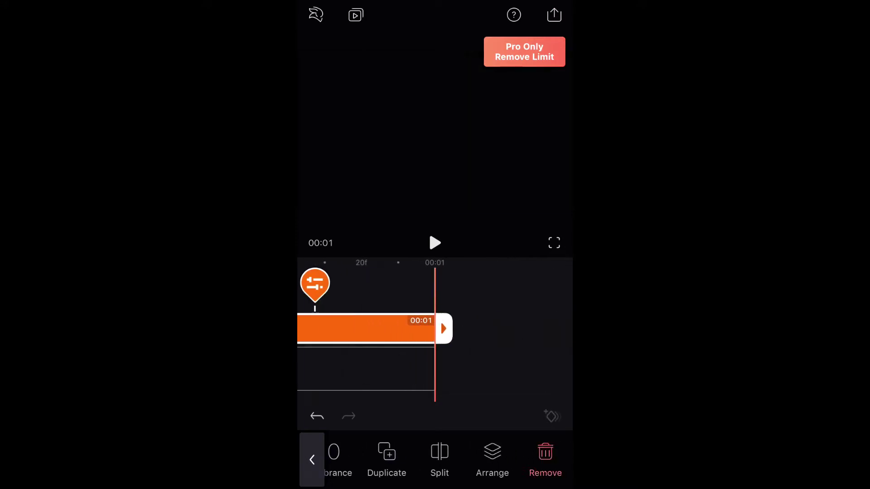
pyautogui.click(545, 459)
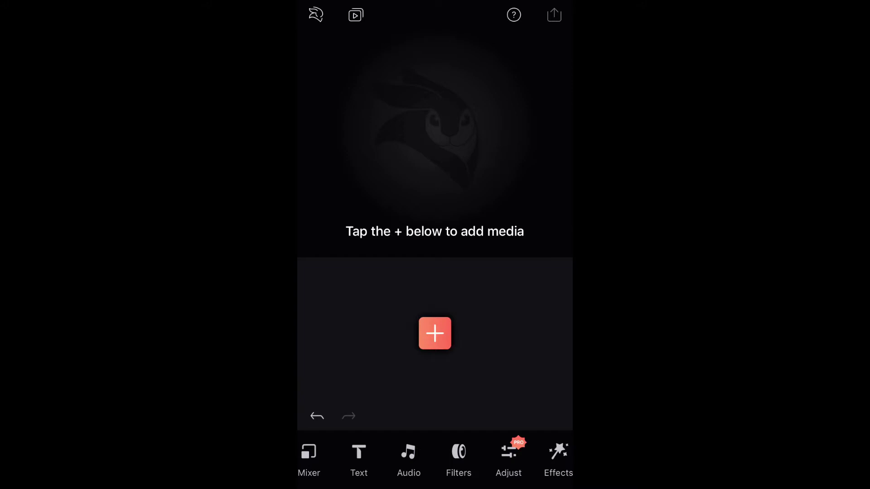
pyautogui.moveTo(531, 459)
pyautogui.mouseDown()
pyautogui.moveTo(354, 459)
pyautogui.moveTo(544, 458)
pyautogui.mouseUp()
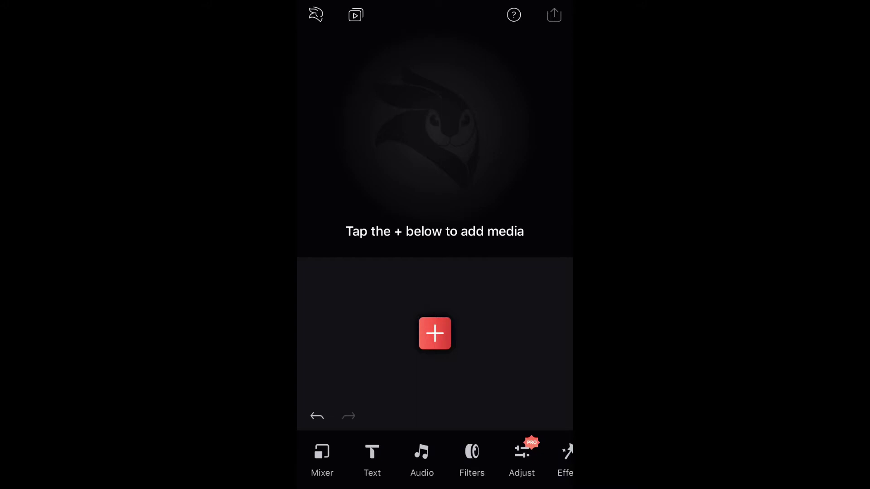
# Step: From the Stock library add the city skyline and lighthouse clips, leaving the pug clip out
pyautogui.click(434, 333)
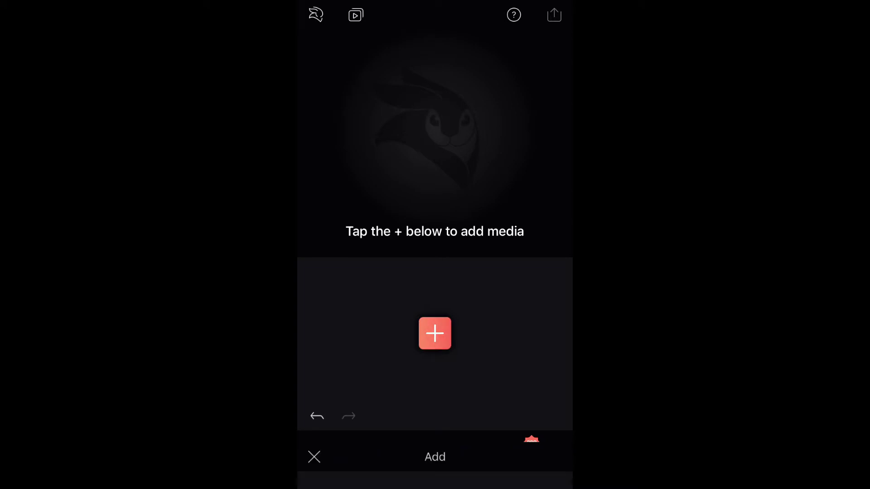
pyautogui.click(498, 465)
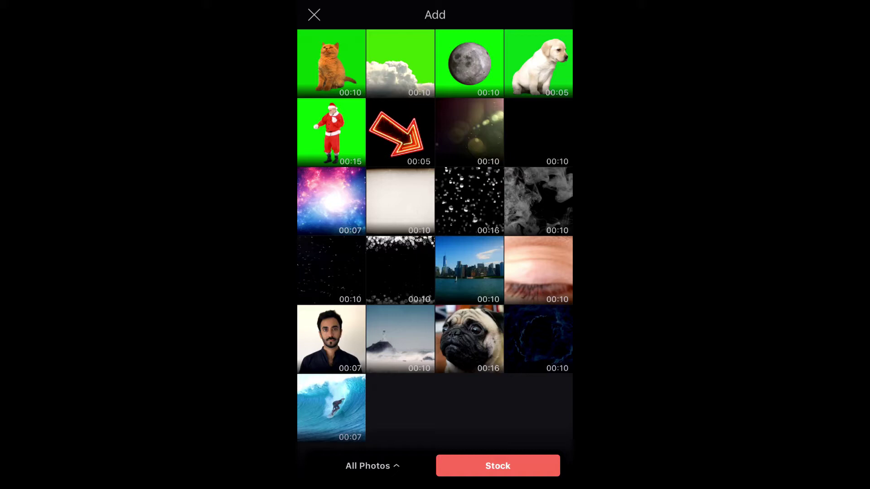
pyautogui.click(470, 269)
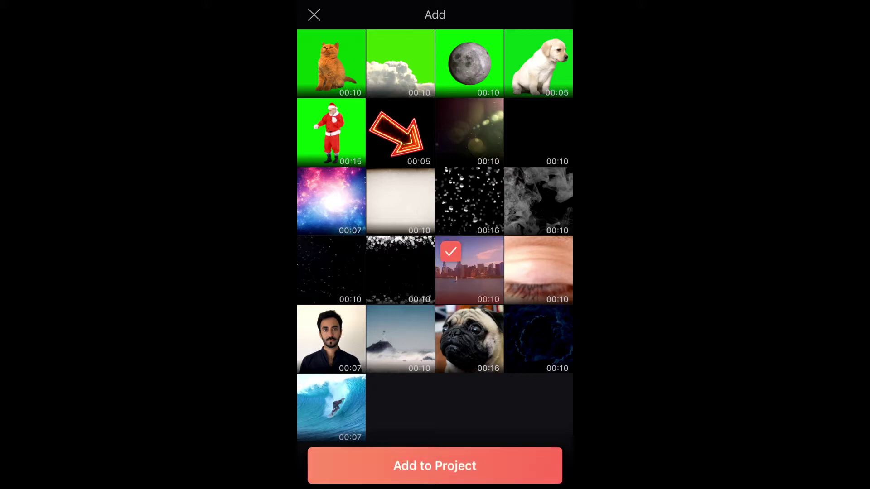
pyautogui.click(401, 340)
pyautogui.click(470, 339)
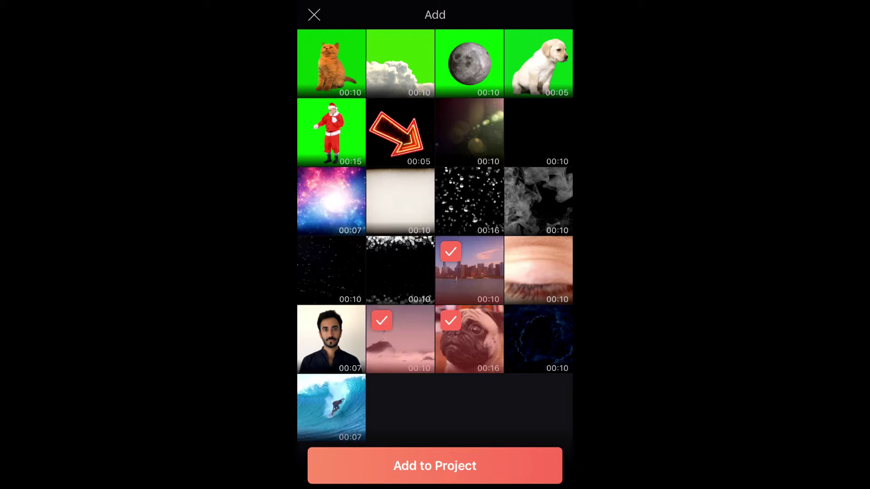
pyautogui.click(469, 339)
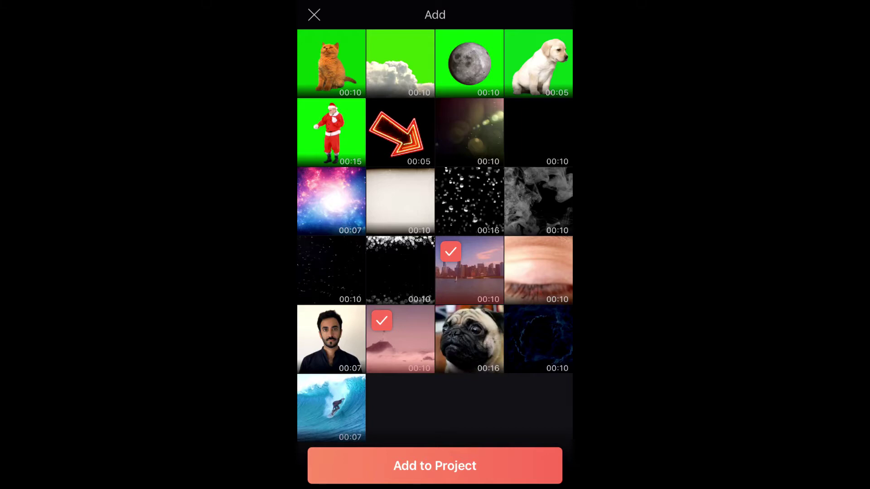
pyautogui.click(435, 465)
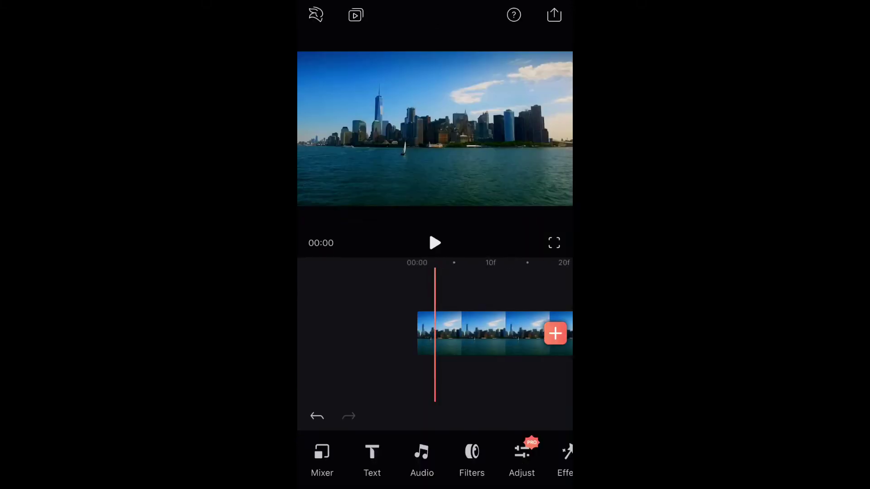
# Step: Scrub through the skyline into the lighthouse clip, select it and play it back briefly
pyautogui.moveTo(517, 334); pyautogui.dragTo(380, 333)
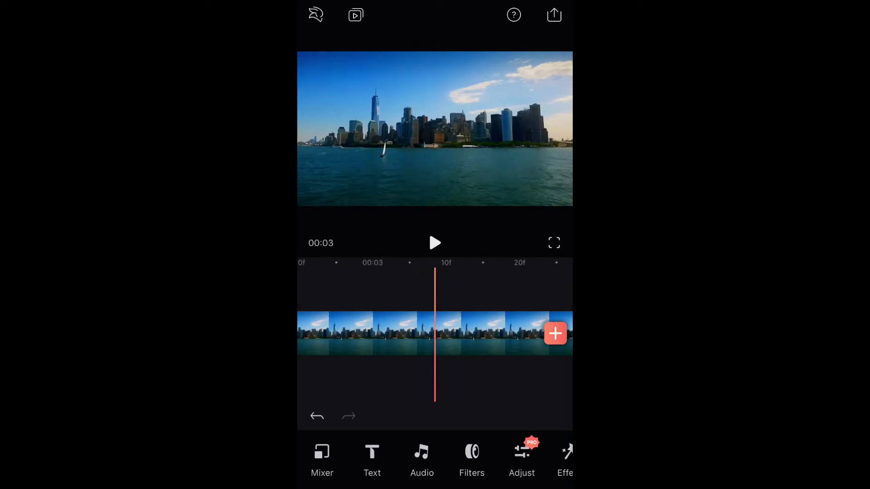
pyautogui.moveTo(516, 333)
pyautogui.mouseDown()
pyautogui.moveTo(340, 333)
pyautogui.moveTo(421, 333)
pyautogui.moveTo(343, 333)
pyautogui.moveTo(396, 333)
pyautogui.mouseUp()
pyautogui.click(320, 333)
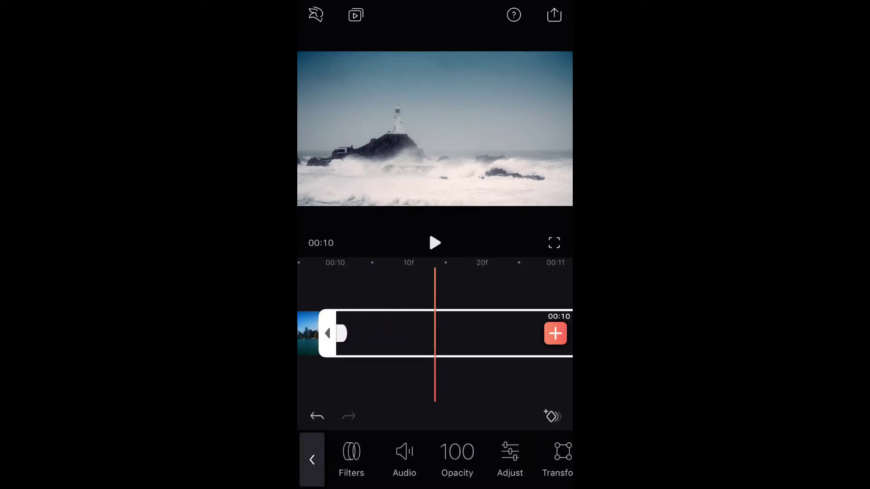
pyautogui.moveTo(333, 334)
pyautogui.mouseDown()
pyautogui.moveTo(476, 333)
pyautogui.moveTo(343, 333)
pyautogui.mouseUp()
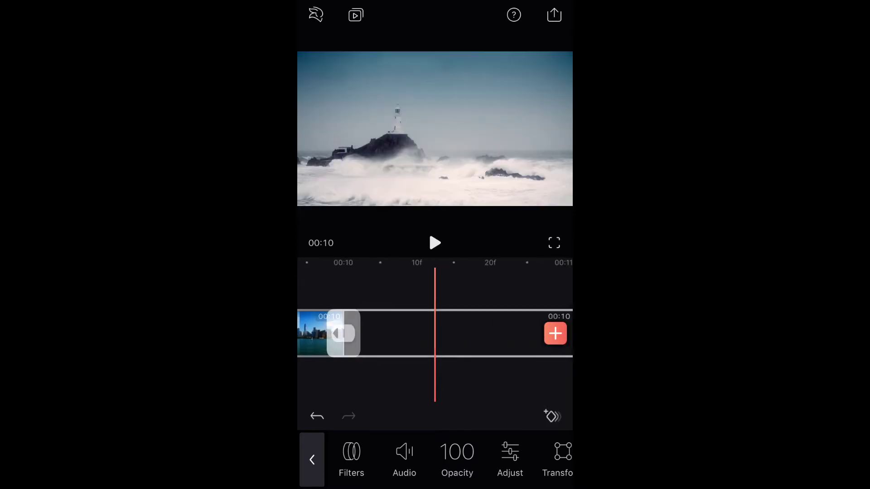
pyautogui.click(435, 243)
pyautogui.click(435, 243)
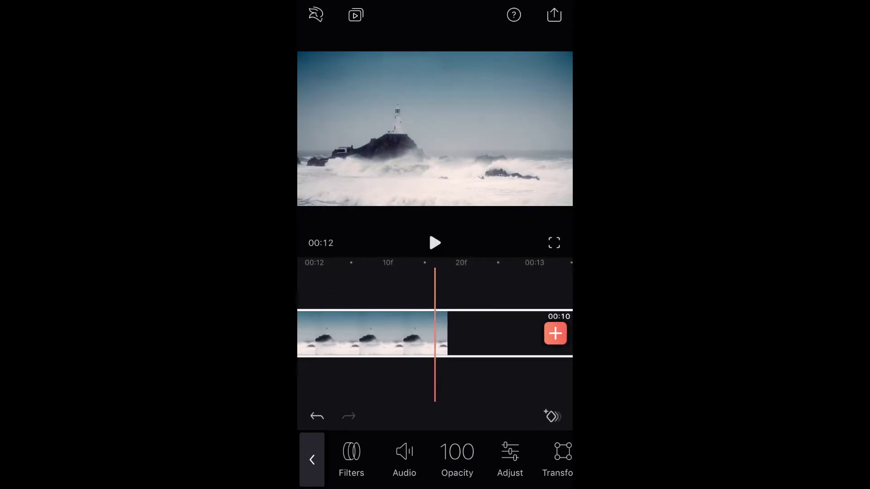
# Step: Scrub back over the cut to the start of the timeline and select the skyline clip
pyautogui.moveTo(340, 333); pyautogui.dragTo(531, 333)
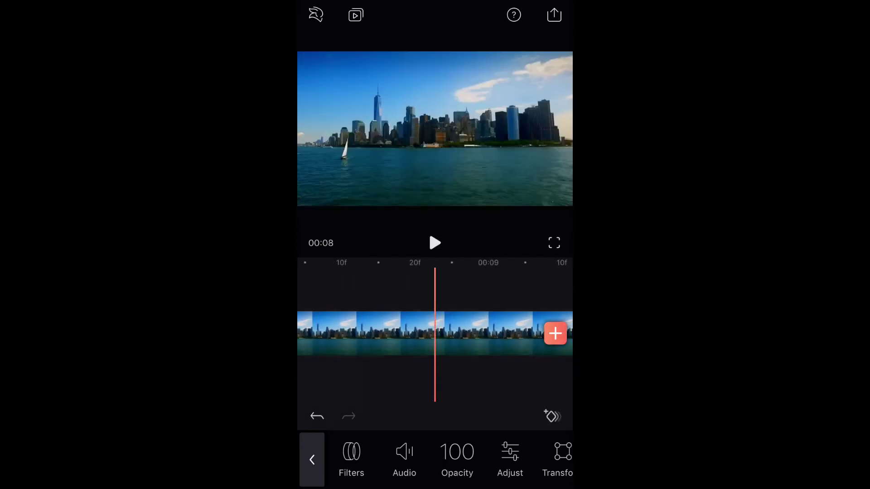
pyautogui.moveTo(476, 333)
pyautogui.mouseDown()
pyautogui.moveTo(340, 333)
pyautogui.moveTo(463, 334)
pyautogui.mouseUp()
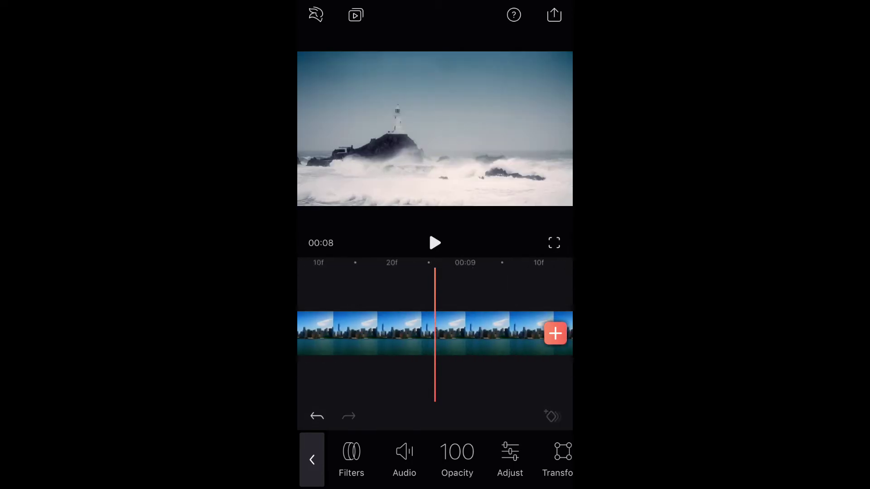
pyautogui.moveTo(353, 334); pyautogui.dragTo(517, 333)
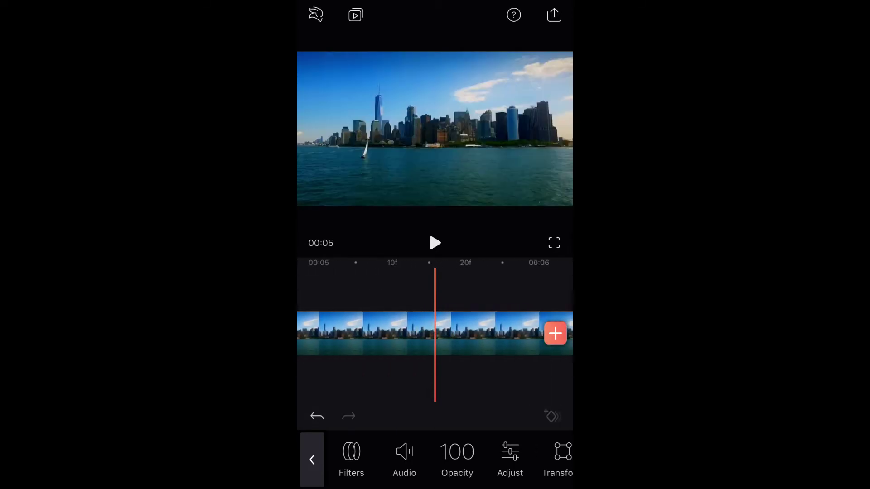
pyautogui.moveTo(341, 333)
pyautogui.mouseDown()
pyautogui.moveTo(530, 333)
pyautogui.moveTo(381, 334)
pyautogui.mouseUp()
pyautogui.click(476, 333)
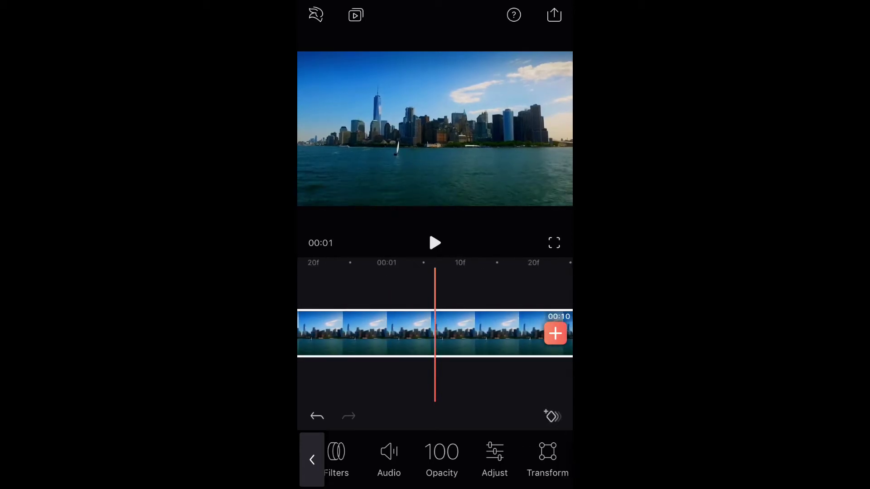
pyautogui.hscroll(3, 435, 459)
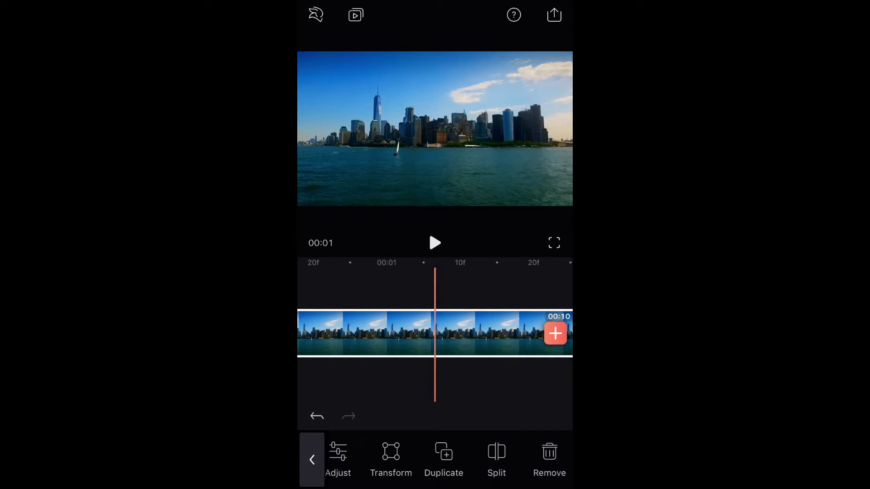
# Step: Split the skyline clip about one second in, at 00:01
pyautogui.click(435, 380)
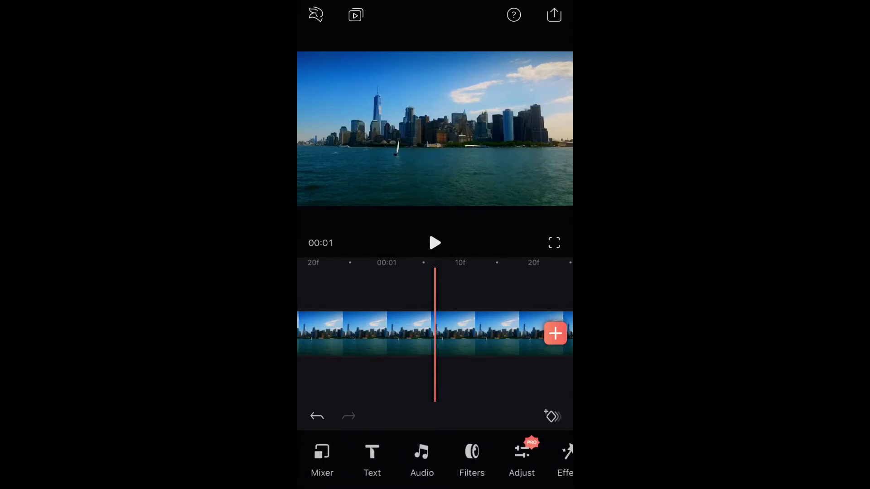
pyautogui.click(476, 333)
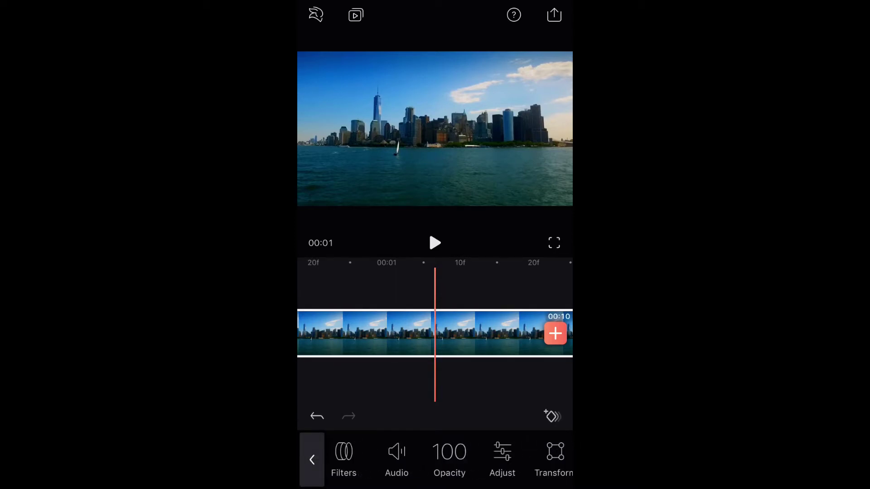
pyautogui.hscroll(3, 435, 459)
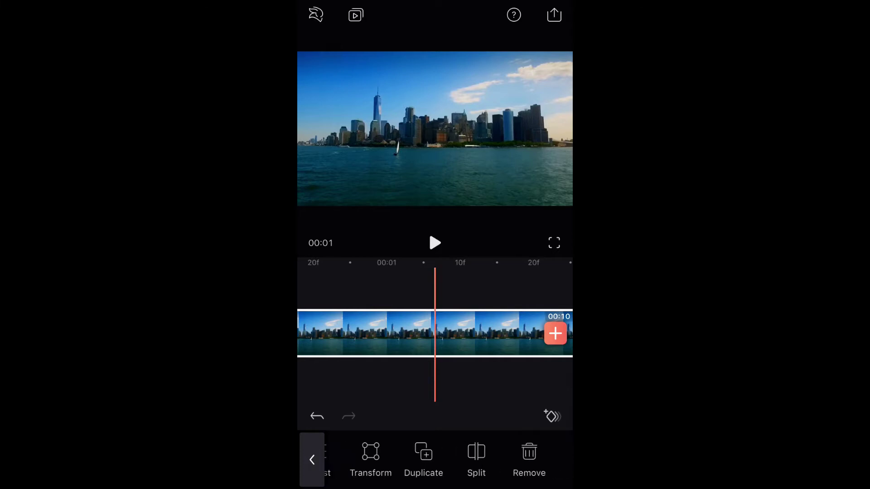
pyautogui.click(496, 458)
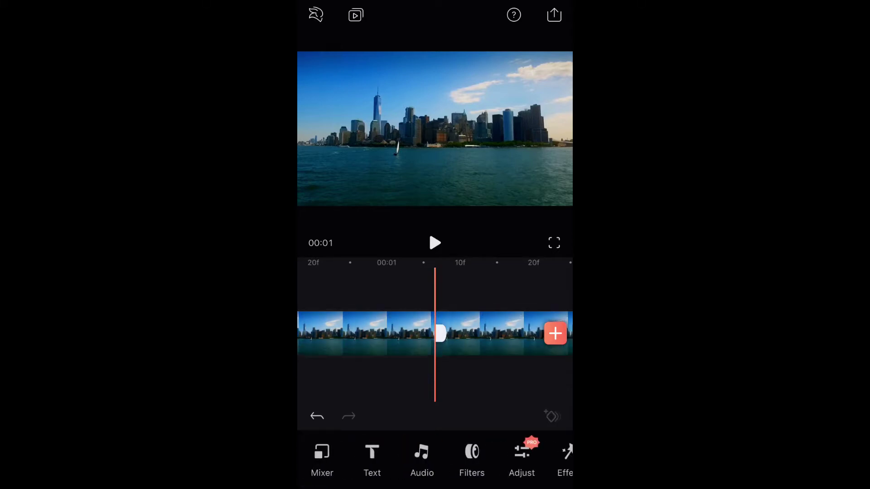
# Step: Remove the short piece before the split so the trimmed skyline clip starts the timeline
pyautogui.click(490, 333)
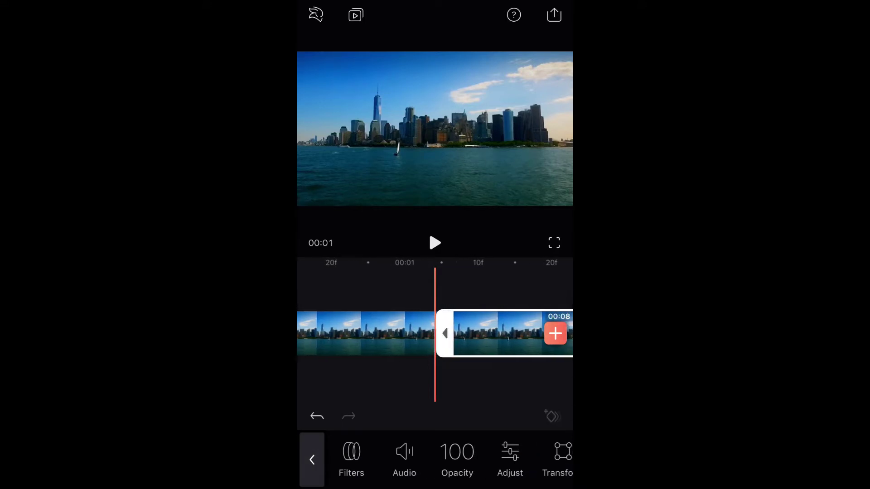
pyautogui.click(435, 381)
pyautogui.moveTo(490, 334); pyautogui.dragTo(430, 333)
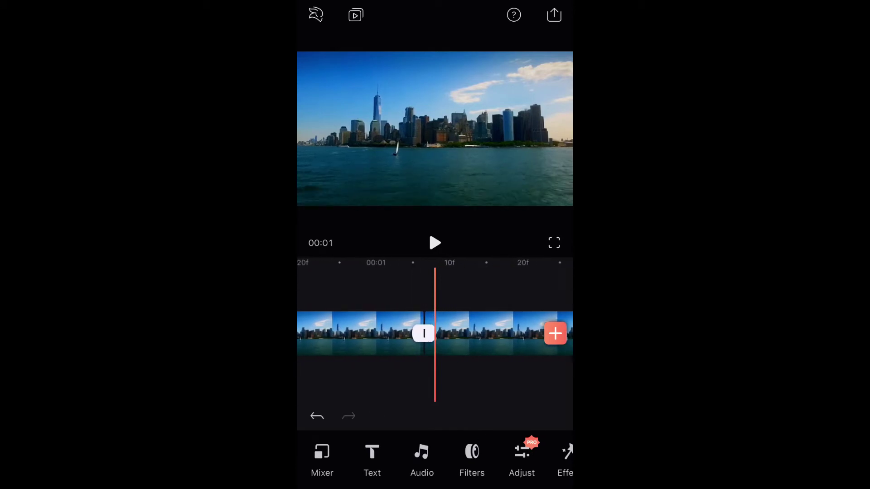
pyautogui.click(367, 333)
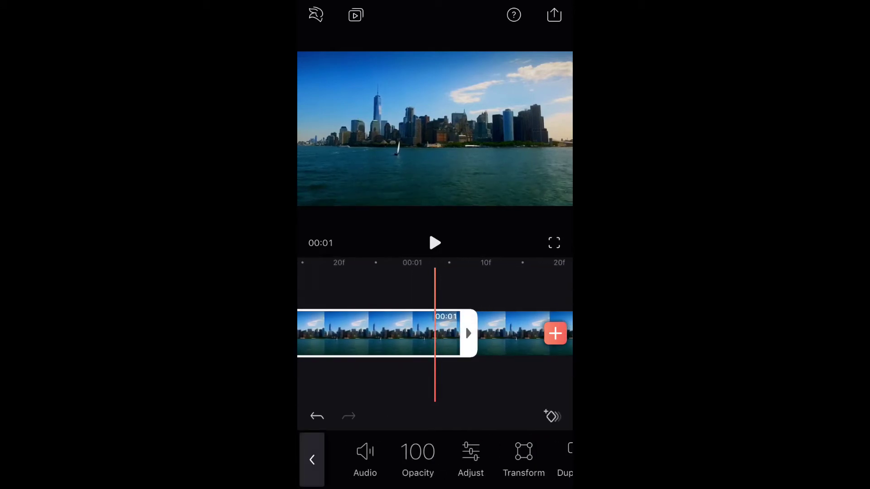
pyautogui.moveTo(530, 458); pyautogui.dragTo(353, 459)
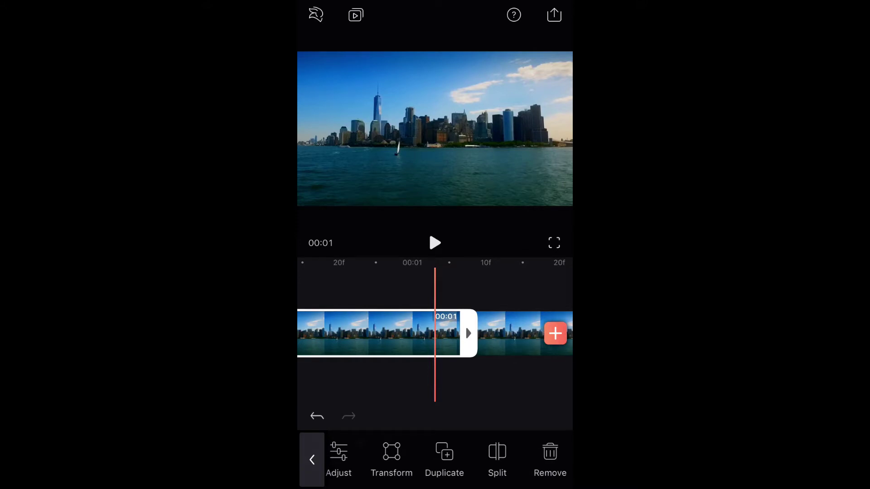
pyautogui.click(550, 459)
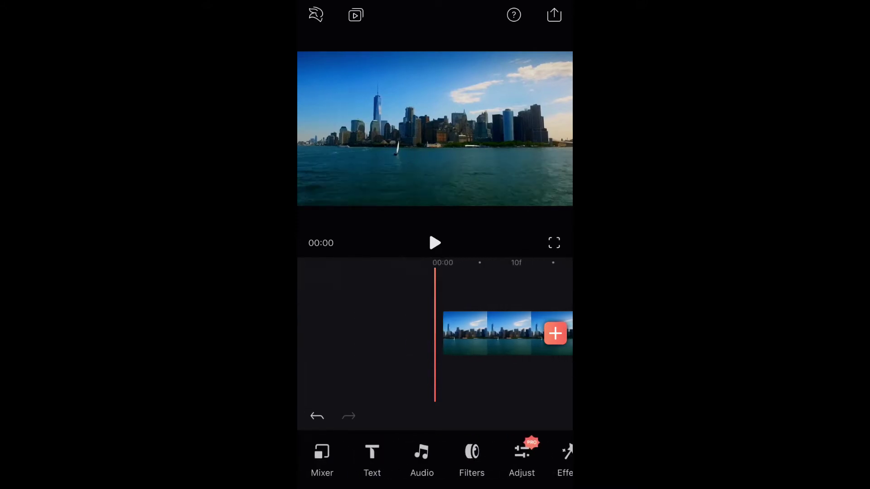
pyautogui.click(489, 333)
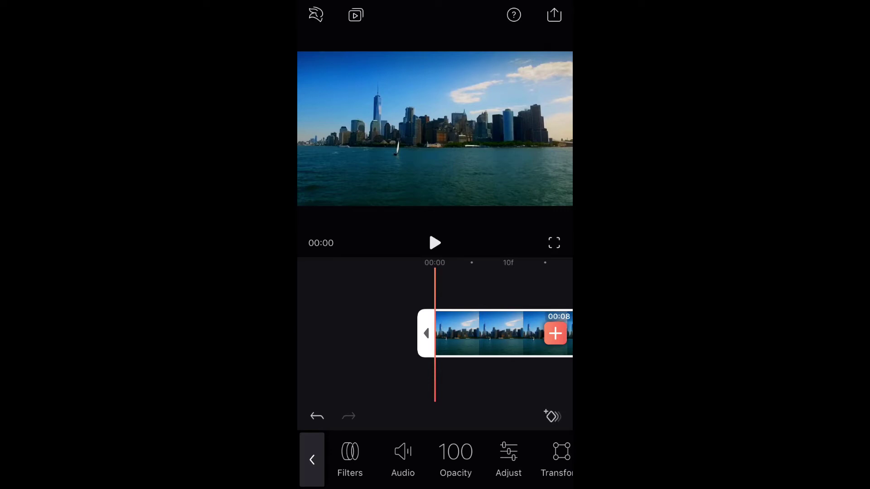
pyautogui.moveTo(517, 458)
pyautogui.mouseDown()
pyautogui.moveTo(408, 459)
pyautogui.moveTo(537, 458)
pyautogui.mouseUp()
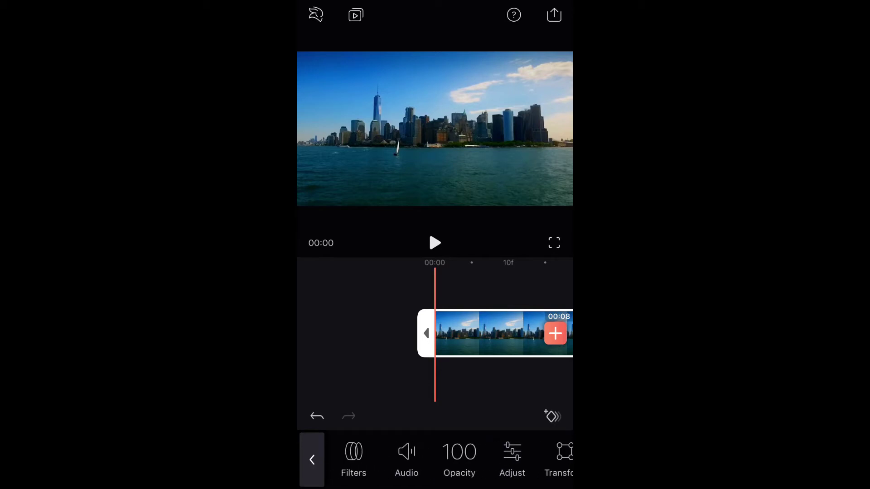
pyautogui.click(406, 459)
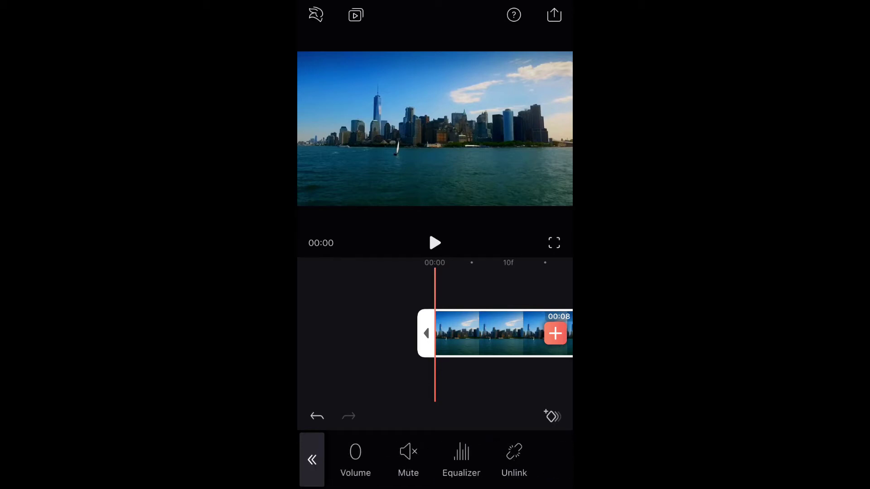
pyautogui.click(312, 460)
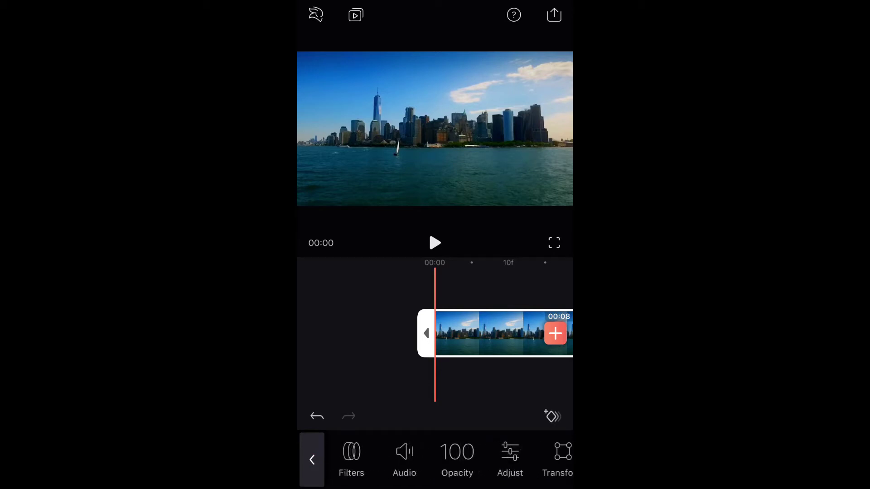
pyautogui.click(312, 460)
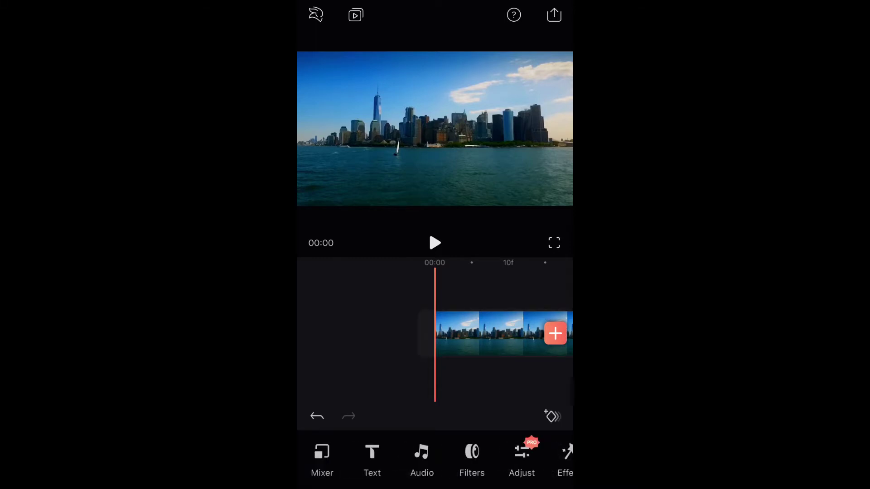
pyautogui.click(476, 333)
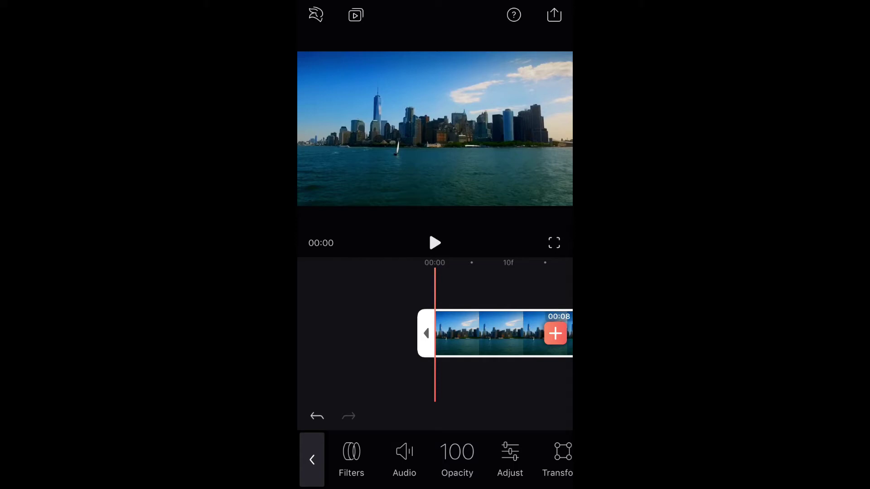
pyautogui.click(312, 460)
pyautogui.click(476, 333)
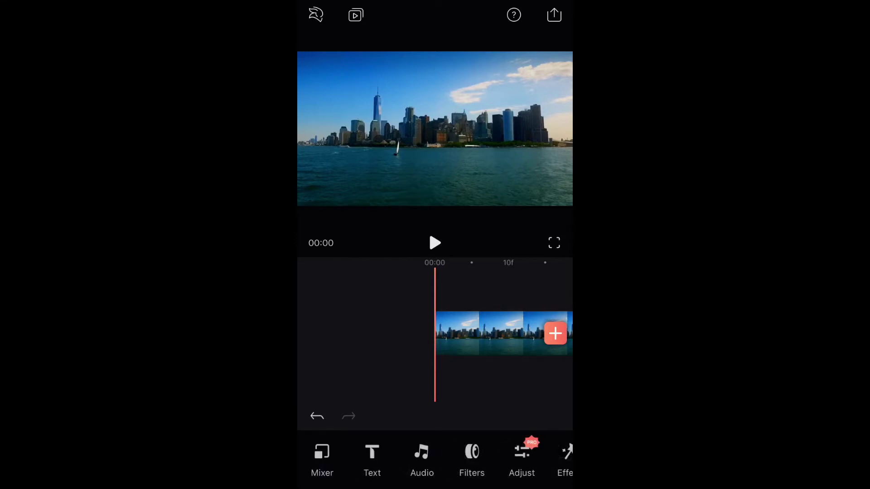
pyautogui.click(422, 459)
# Step: Preview Guitar Ambient under Sound Effects > Instruments with volume raised, then add it to the project
pyautogui.click(497, 466)
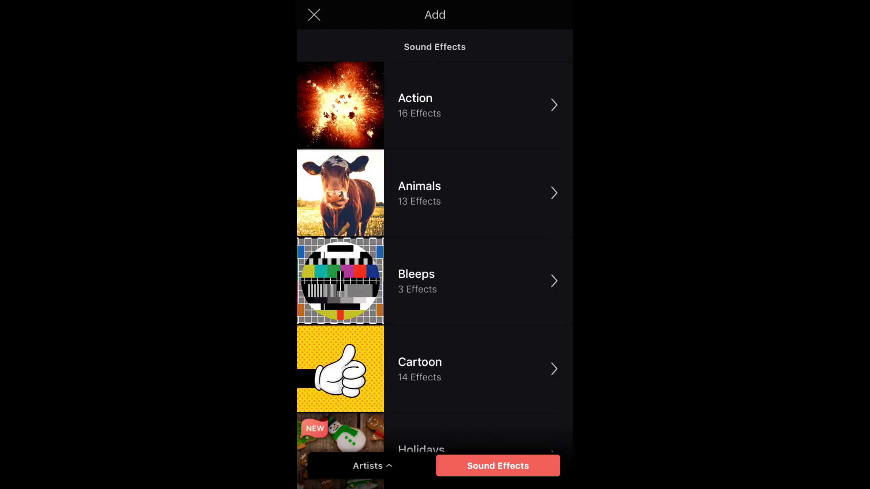
pyautogui.scroll(-1, 435, 272)
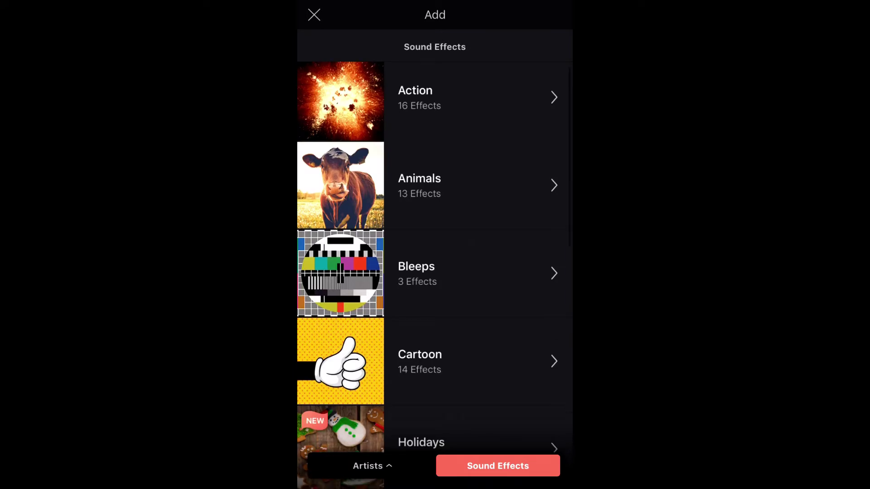
pyautogui.scroll(-3, 435, 272)
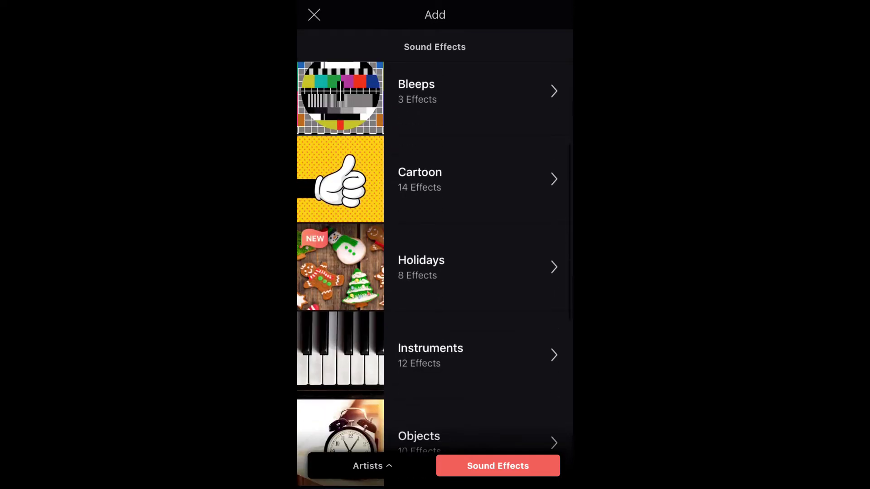
pyautogui.click(435, 356)
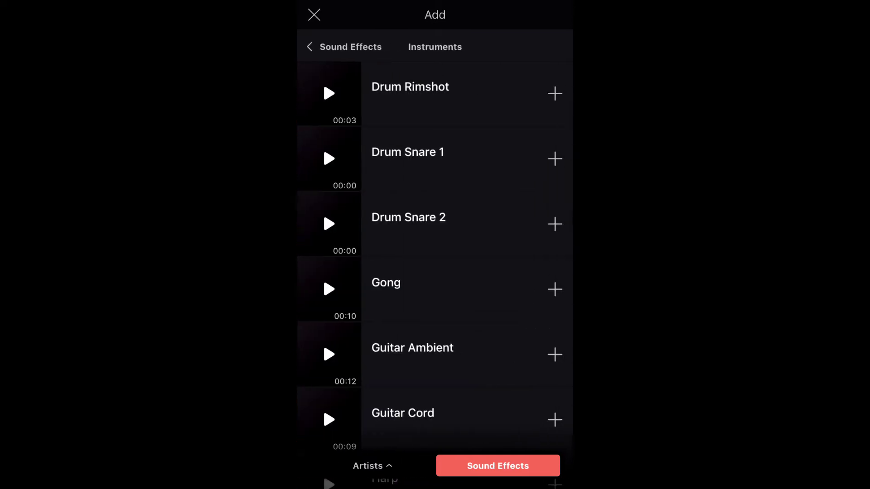
pyautogui.scroll(-3, 435, 271)
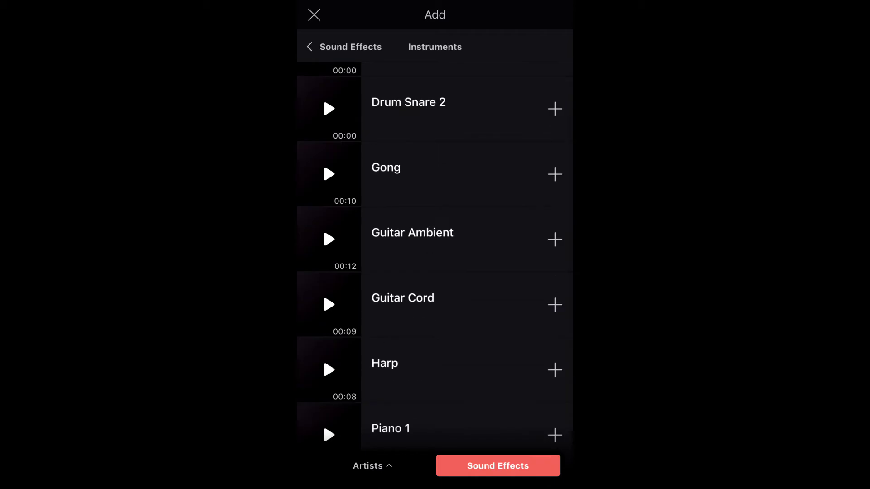
pyautogui.click(329, 240)
pyautogui.press('XF86AudioLowerVolume')
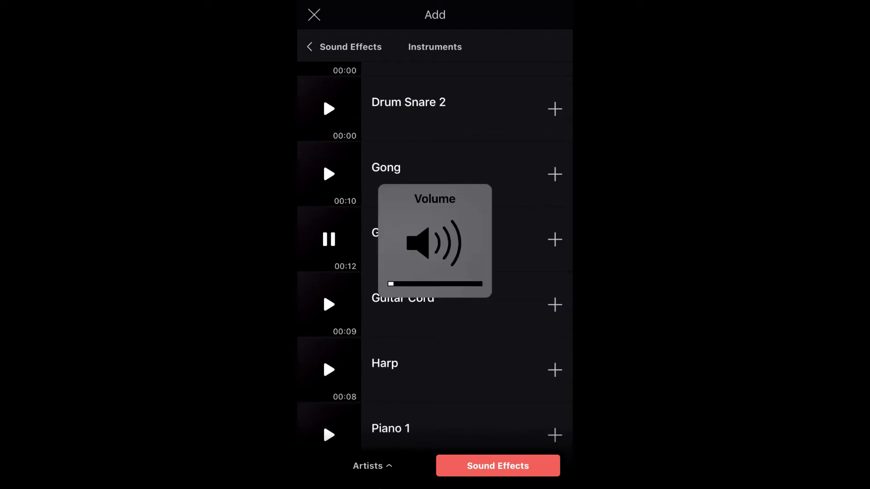
pyautogui.press('XF86AudioRaiseVolume')
pyautogui.press('XF86AudioRaiseVolume')
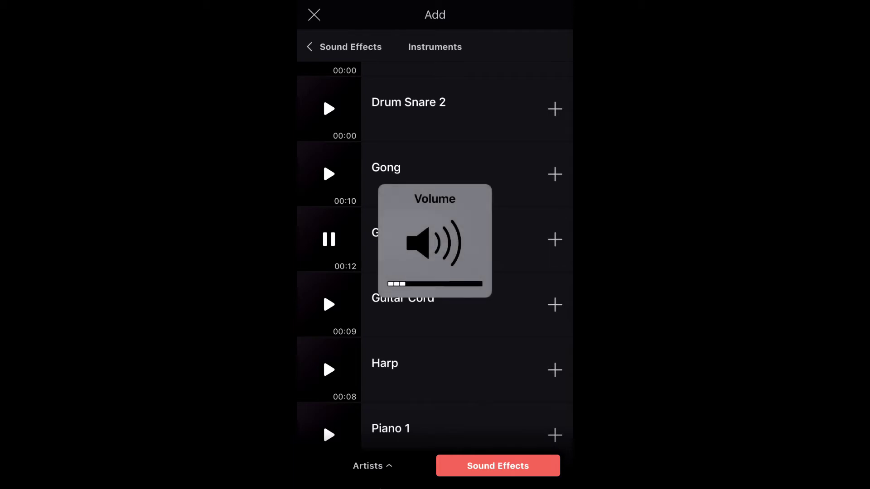
pyautogui.press('XF86AudioRaiseVolume')
pyautogui.click(314, 14)
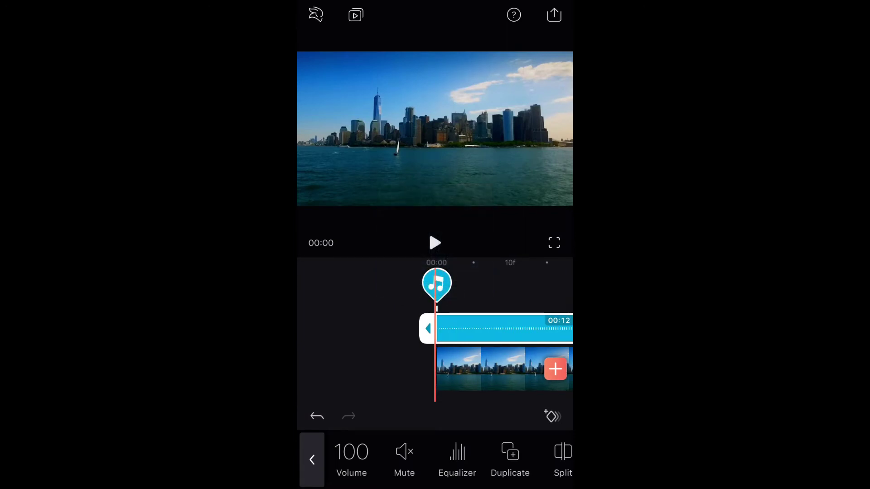
pyautogui.click(503, 293)
pyautogui.click(435, 243)
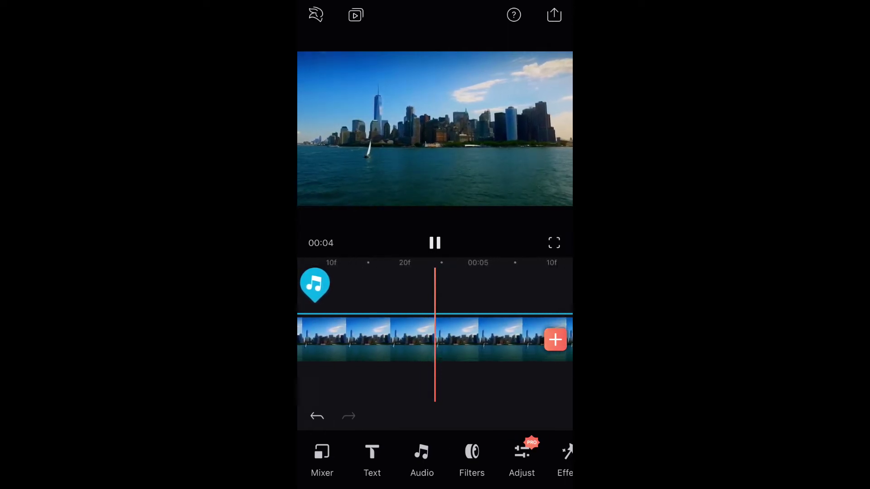
pyautogui.click(435, 243)
pyautogui.moveTo(340, 337); pyautogui.dragTo(531, 338)
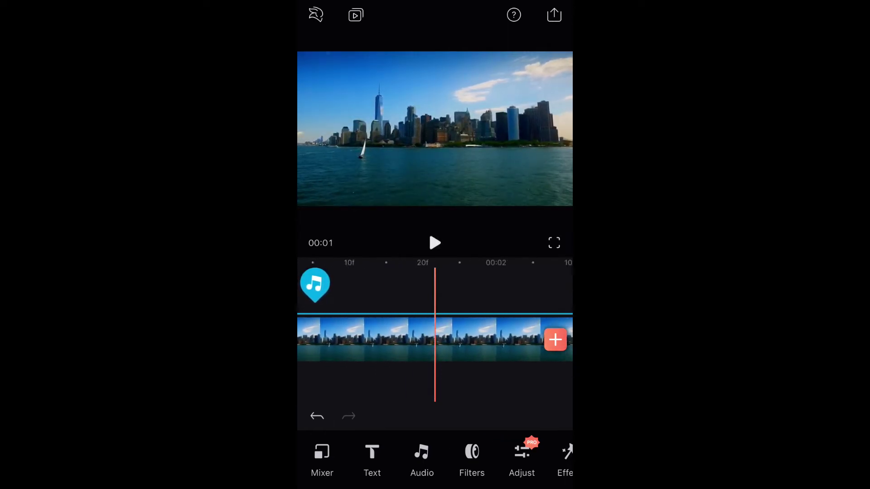
pyautogui.click(490, 338)
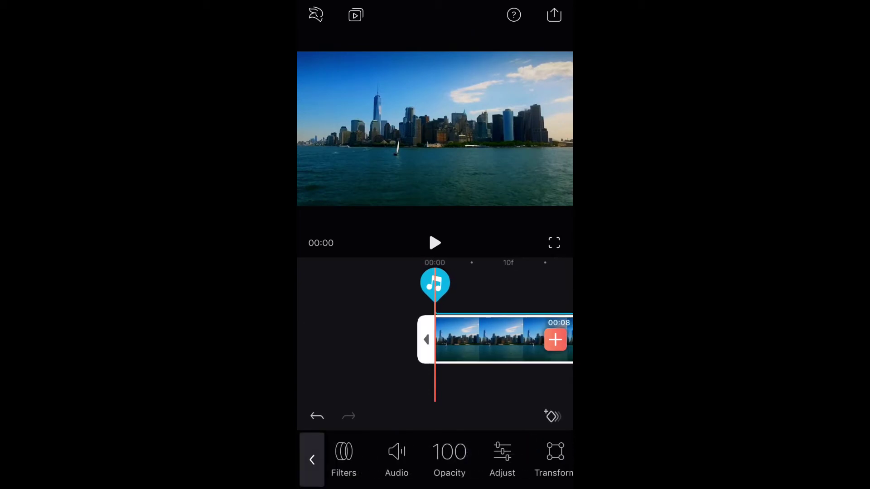
pyautogui.moveTo(503, 459); pyautogui.dragTo(435, 458)
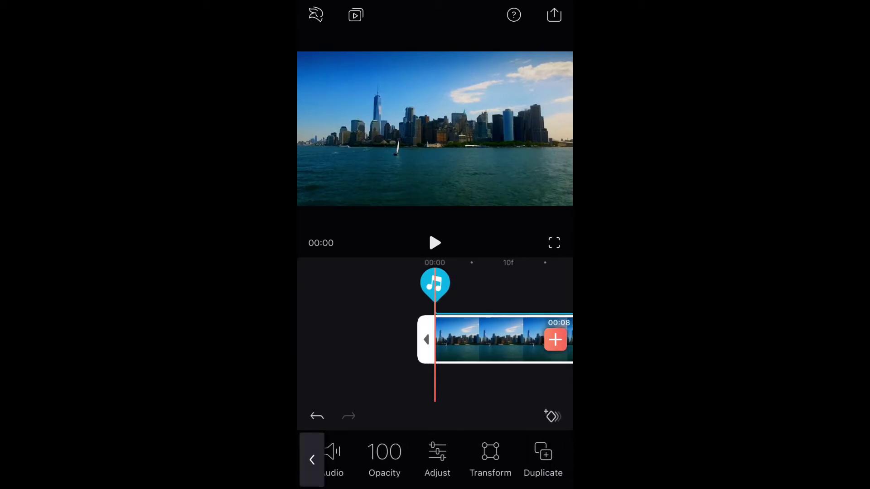
pyautogui.moveTo(503, 458); pyautogui.dragTo(435, 459)
pyautogui.moveTo(381, 459); pyautogui.dragTo(531, 459)
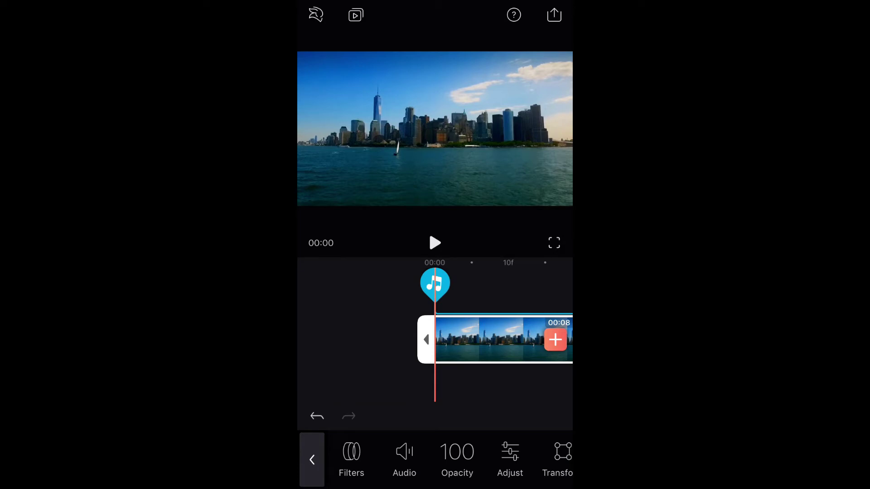
# Step: Try the Action, B&W, North, Retro, High Noon, Negative and Winter filters on the skyline clip
pyautogui.click(312, 459)
pyautogui.click(490, 340)
pyautogui.click(351, 459)
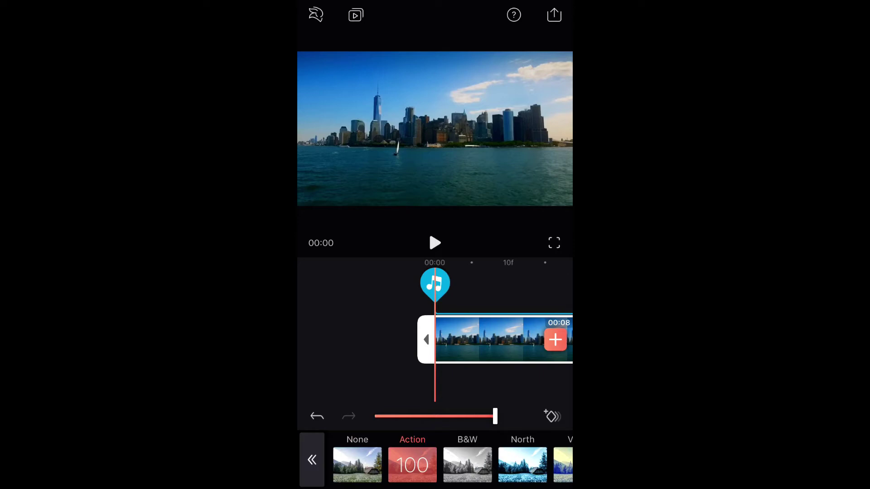
pyautogui.click(413, 465)
pyautogui.moveTo(435, 465); pyautogui.dragTo(381, 465)
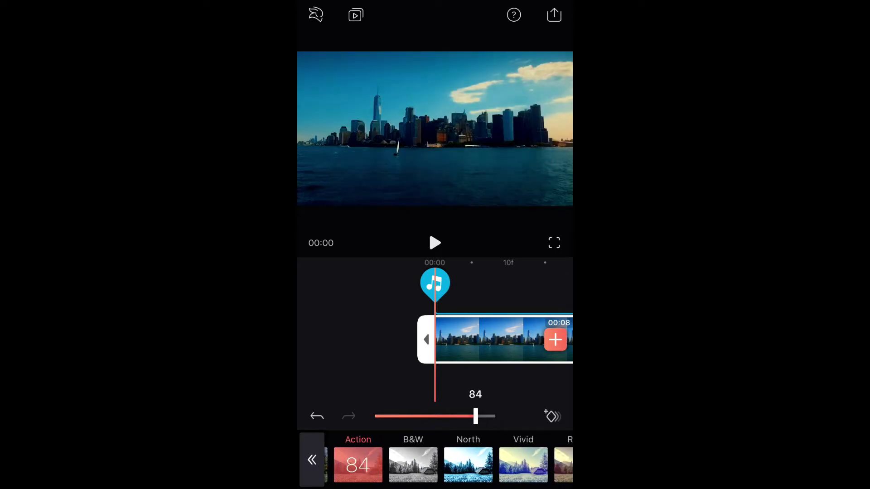
pyautogui.moveTo(494, 417); pyautogui.dragTo(494, 417)
pyautogui.click(412, 465)
pyautogui.click(468, 465)
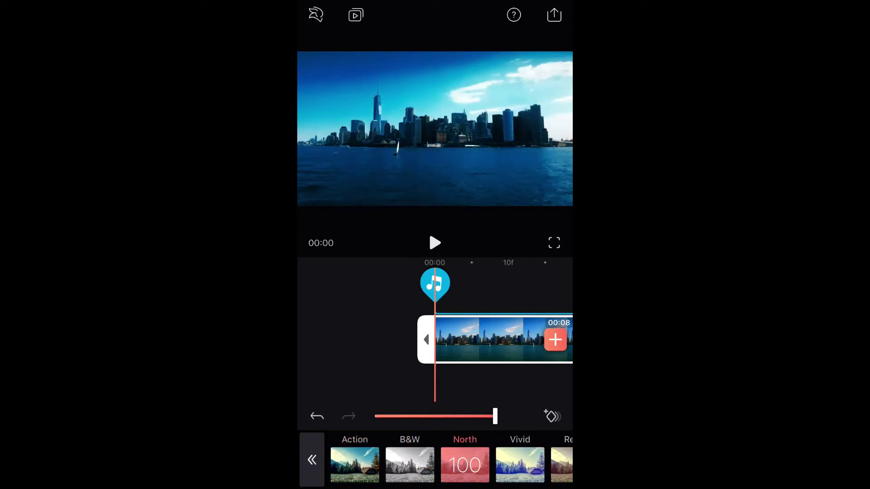
pyautogui.moveTo(524, 465); pyautogui.dragTo(407, 466)
pyautogui.click(474, 465)
pyautogui.click(530, 465)
pyautogui.moveTo(531, 465); pyautogui.dragTo(373, 466)
pyautogui.click(507, 466)
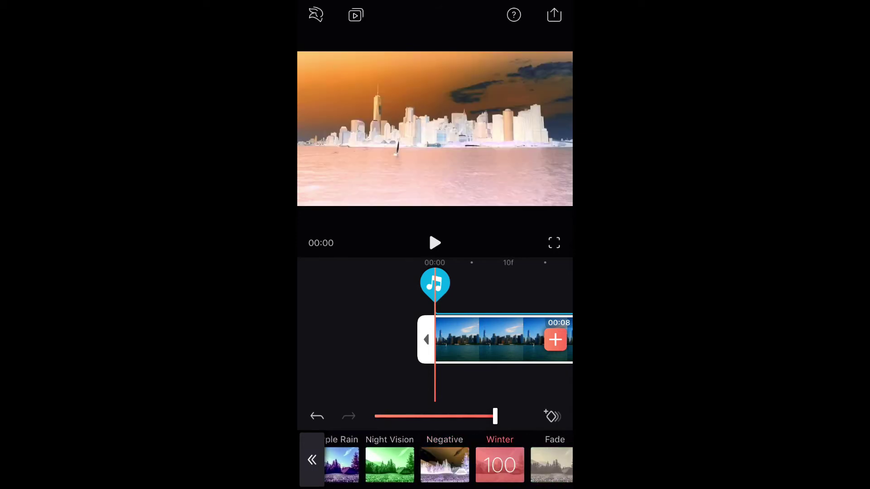
pyautogui.click(425, 465)
pyautogui.moveTo(537, 466); pyautogui.dragTo(354, 466)
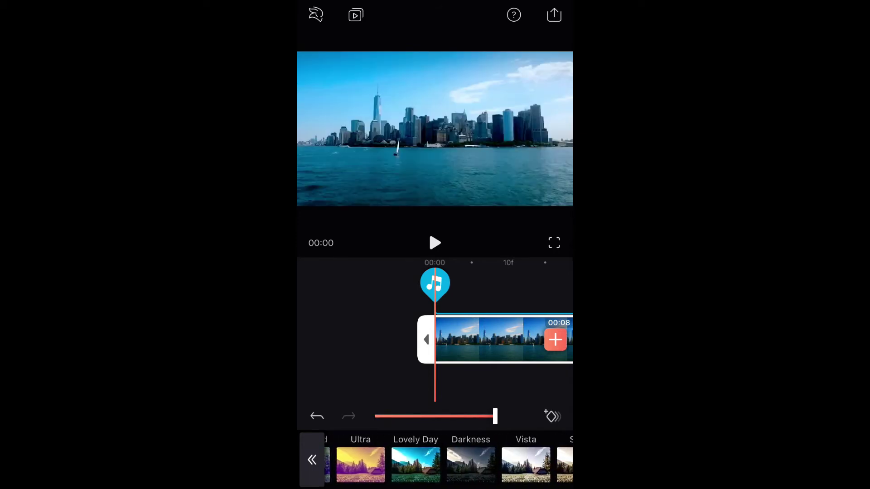
# Step: Set the skyline clip's filter back to None and close the filter strip
pyautogui.moveTo(354, 466); pyautogui.dragTo(558, 465)
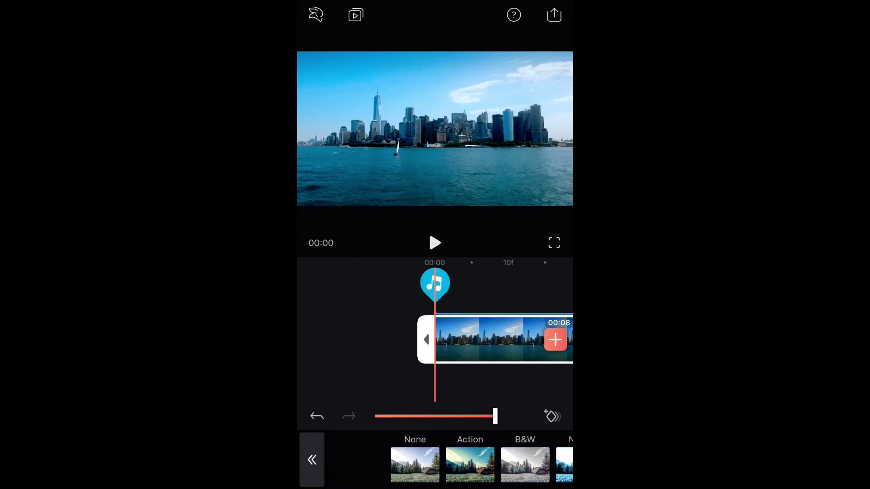
pyautogui.click(358, 465)
pyautogui.click(313, 459)
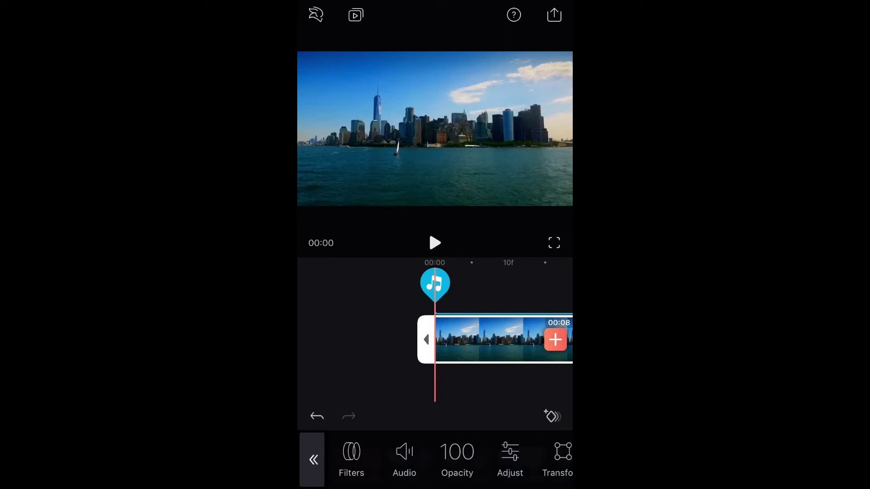
pyautogui.click(352, 459)
# Step: Keep the Action filter, lower the clip's opacity to about 20 and restore it to 100
pyautogui.click(312, 460)
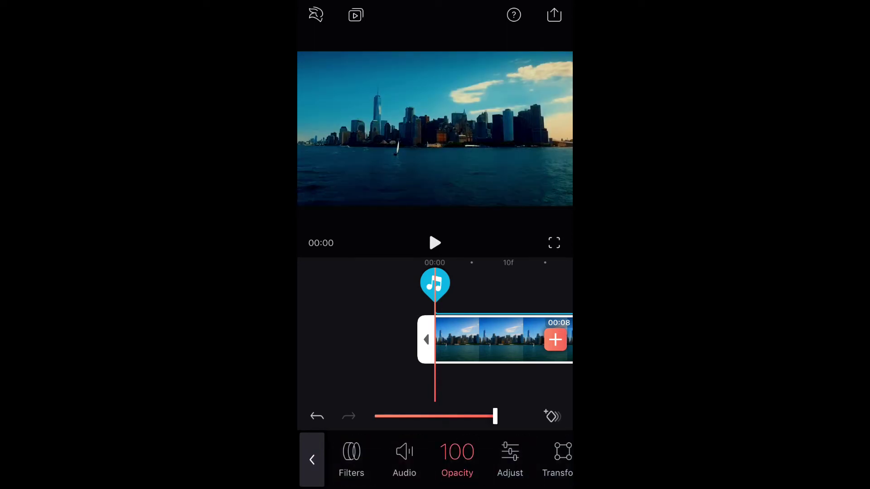
pyautogui.click(494, 417)
pyautogui.moveTo(494, 417); pyautogui.dragTo(377, 417)
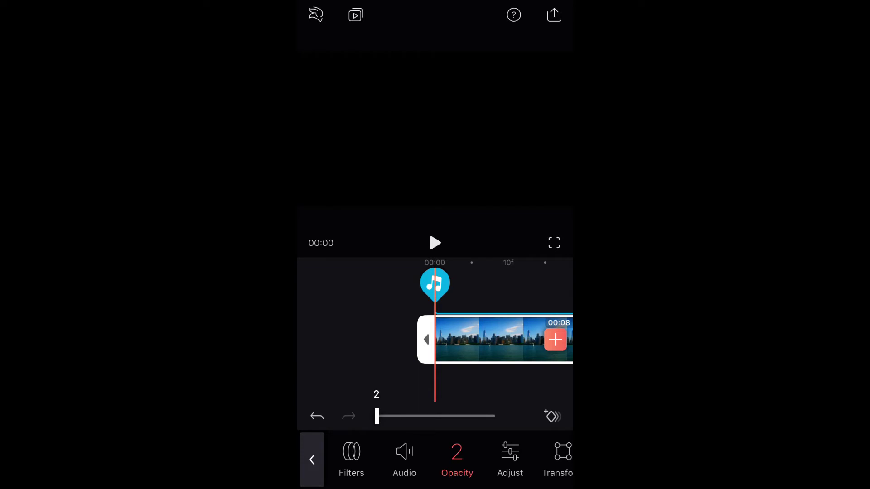
pyautogui.moveTo(377, 417); pyautogui.dragTo(494, 417)
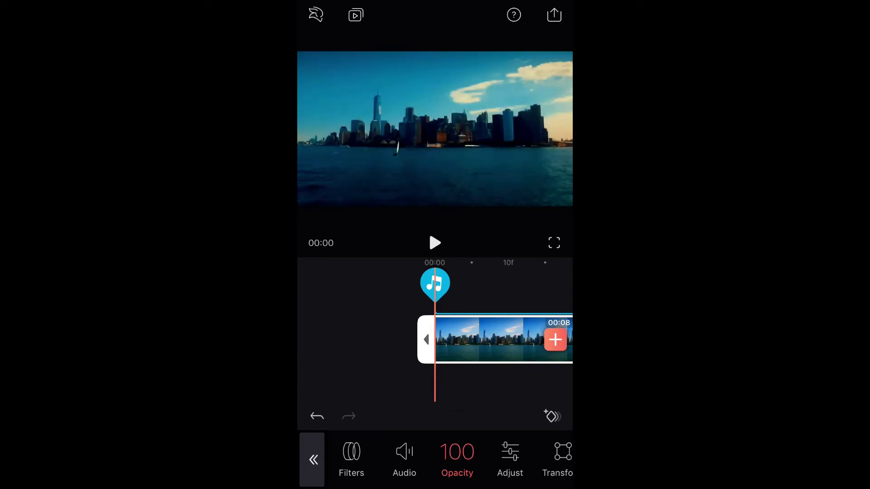
# Step: Set the skyline clip's brightness to -2 and contrast to 11
pyautogui.click(510, 459)
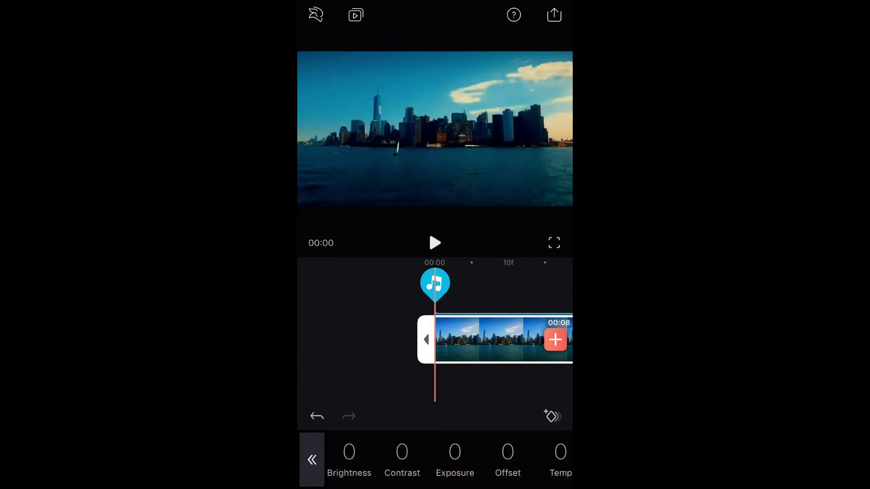
pyautogui.moveTo(435, 417)
pyautogui.mouseDown()
pyautogui.moveTo(405, 416)
pyautogui.moveTo(479, 417)
pyautogui.moveTo(428, 417)
pyautogui.moveTo(454, 417)
pyautogui.moveTo(441, 417)
pyautogui.mouseUp()
pyautogui.click(402, 459)
pyautogui.click(434, 417)
# Step: Set exposure to -4 and offset to -2, then close the adjustment controls
pyautogui.click(455, 459)
pyautogui.click(435, 417)
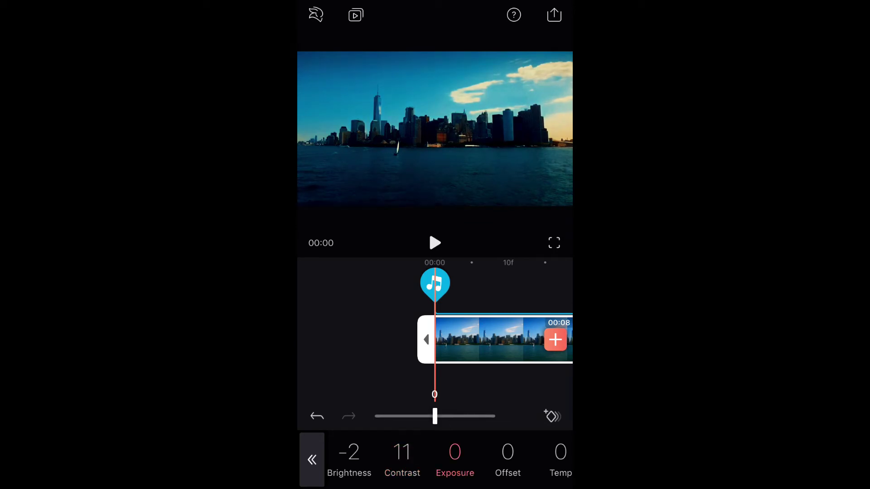
pyautogui.moveTo(434, 417)
pyautogui.mouseDown()
pyautogui.moveTo(414, 417)
pyautogui.moveTo(486, 417)
pyautogui.moveTo(399, 416)
pyautogui.moveTo(443, 416)
pyautogui.moveTo(411, 417)
pyautogui.moveTo(434, 417)
pyautogui.mouseUp()
pyautogui.click(508, 459)
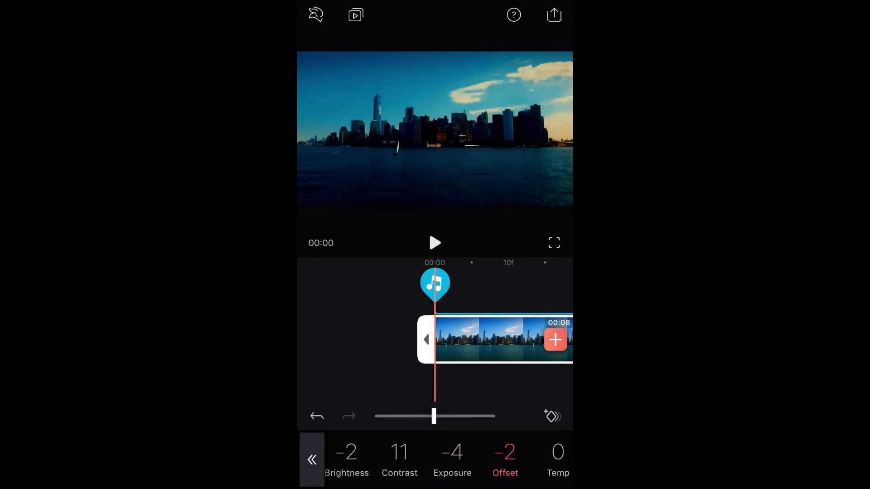
pyautogui.moveTo(517, 459)
pyautogui.mouseDown()
pyautogui.moveTo(354, 459)
pyautogui.moveTo(462, 458)
pyautogui.moveTo(395, 459)
pyautogui.moveTo(442, 459)
pyautogui.mouseUp()
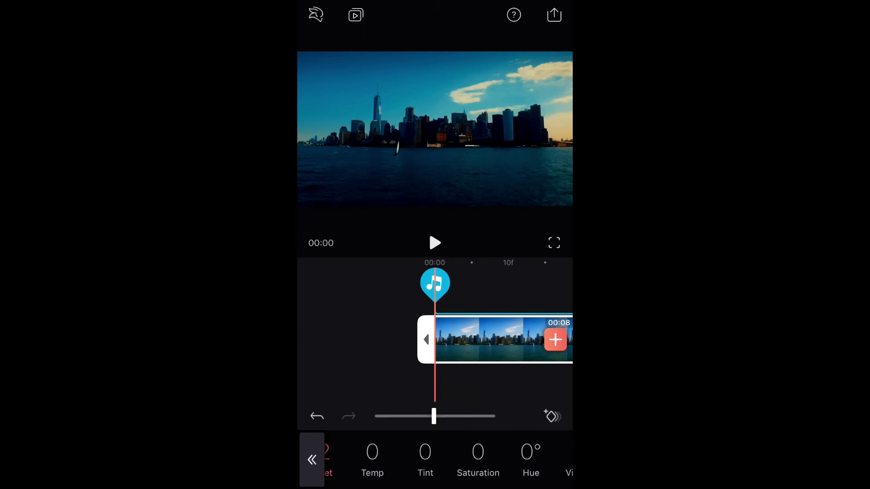
pyautogui.moveTo(476, 458); pyautogui.dragTo(435, 459)
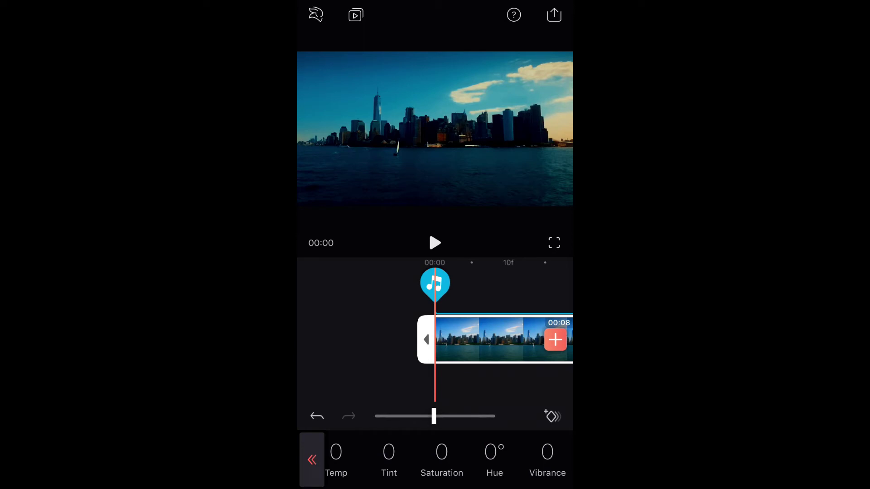
pyautogui.click(312, 460)
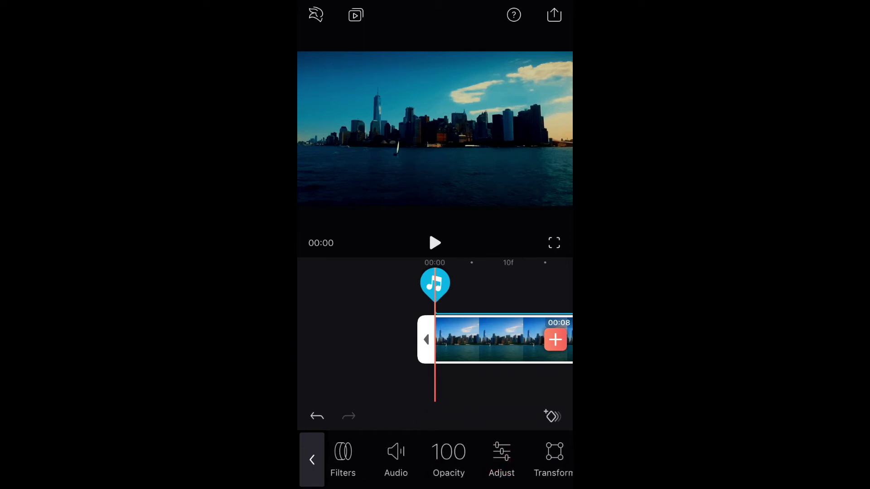
pyautogui.moveTo(503, 459); pyautogui.dragTo(436, 458)
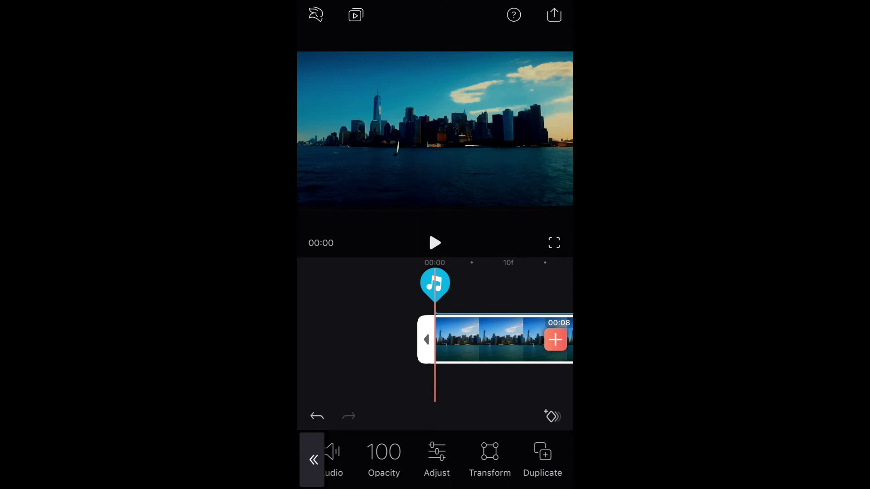
# Step: In Transform, move, zoom and tilt the skyline picture, then scale it back to fill the frame
pyautogui.click(490, 459)
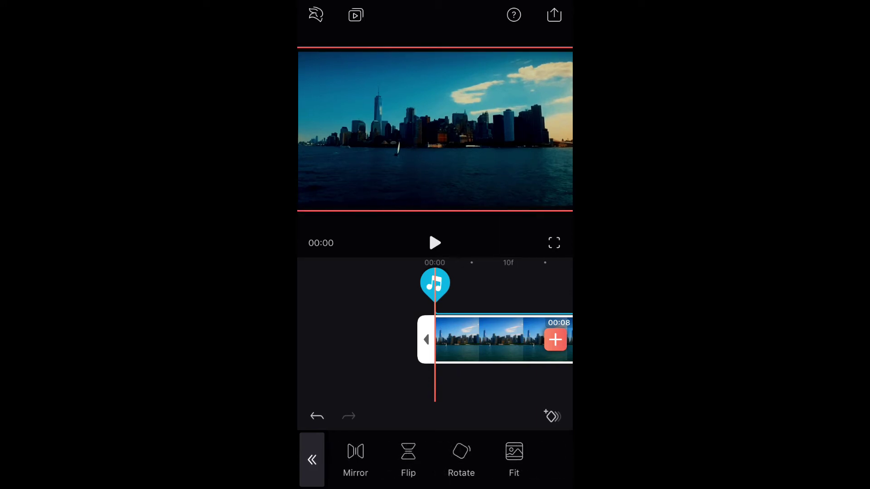
pyautogui.moveTo(435, 129)
pyautogui.mouseDown()
pyautogui.moveTo(445, 95)
pyautogui.moveTo(490, 136)
pyautogui.moveTo(408, 129)
pyautogui.moveTo(463, 130)
pyautogui.moveTo(422, 116)
pyautogui.mouseUp()
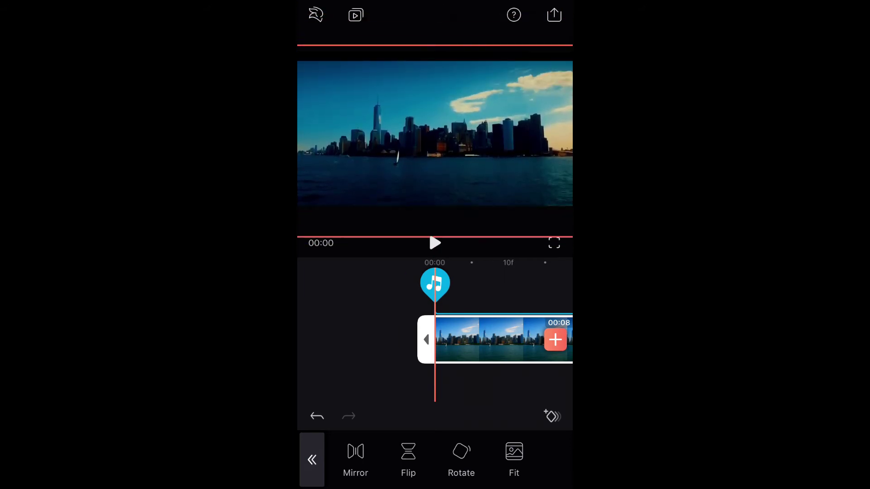
pyautogui.moveTo(408, 129); pyautogui.dragTo(476, 136)
pyautogui.moveTo(408, 129)
pyautogui.mouseDown()
pyautogui.moveTo(462, 136)
pyautogui.moveTo(408, 129)
pyautogui.mouseUp()
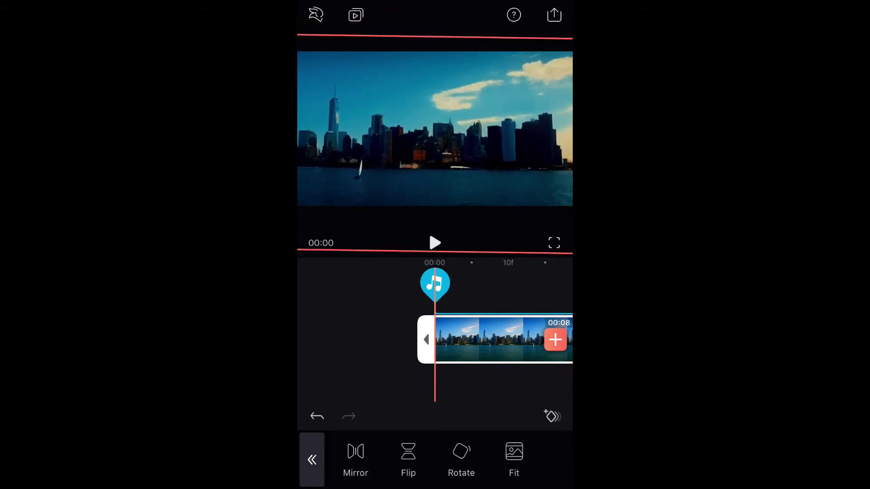
pyautogui.moveTo(476, 136); pyautogui.dragTo(422, 135)
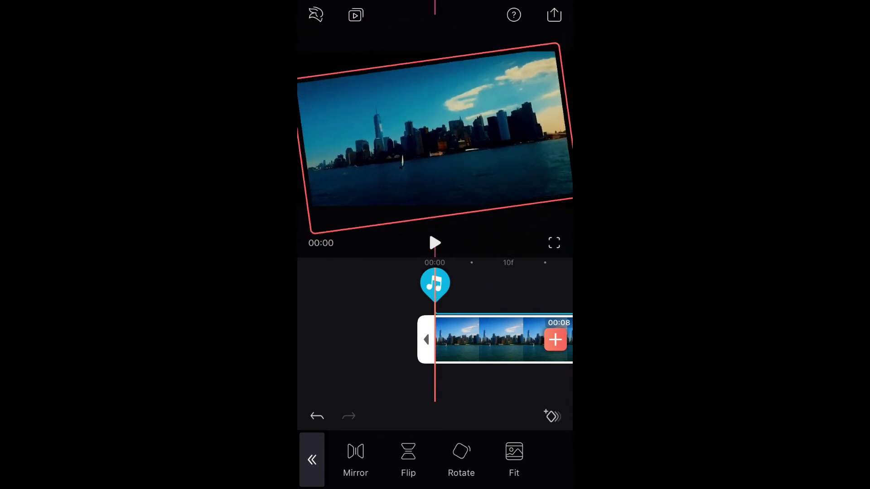
pyautogui.click(311, 459)
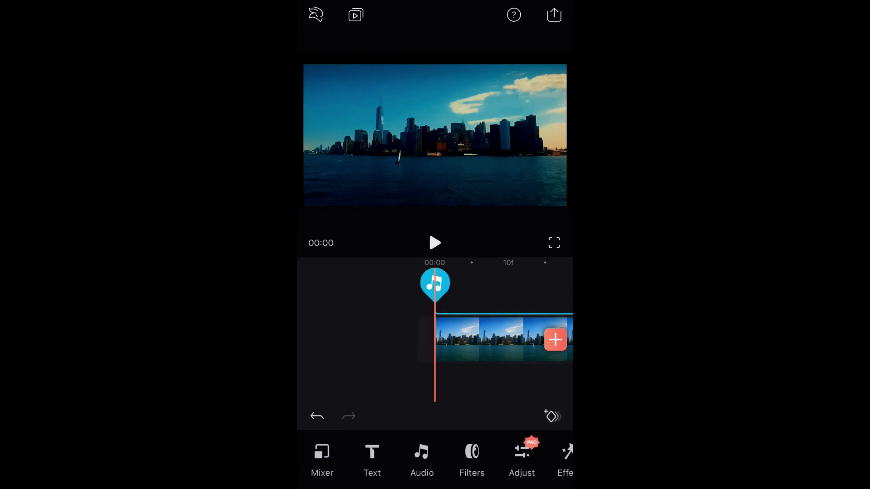
# Step: Try fill, mirror, flip, fit and quarter-turn rotations, ending with the clip back in landscape
pyautogui.click(489, 339)
pyautogui.click(489, 339)
pyautogui.hscroll(3, 436, 459)
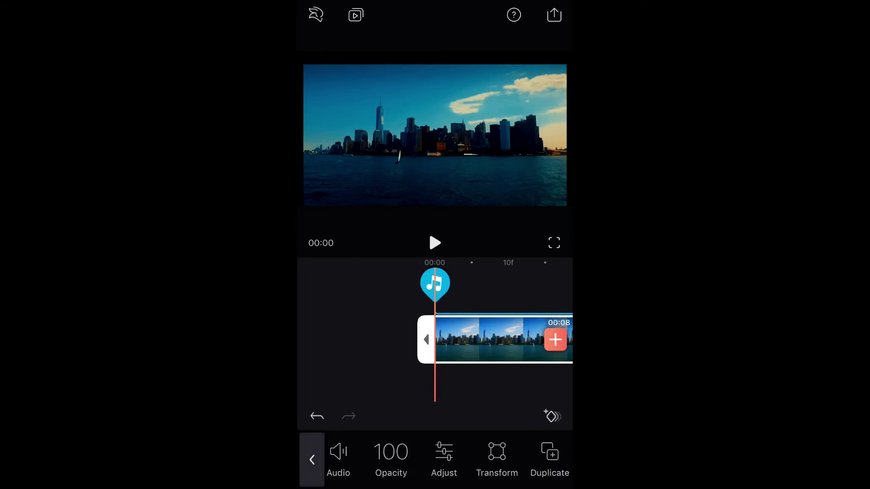
pyautogui.click(466, 459)
pyautogui.click(515, 460)
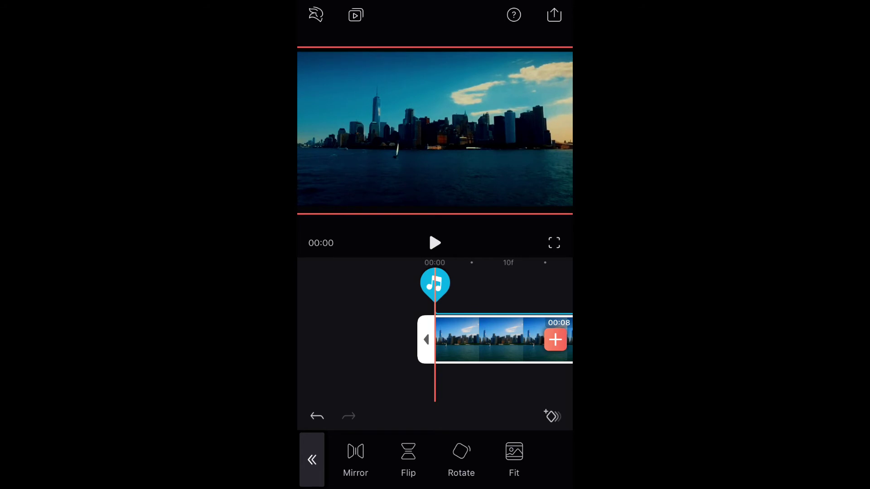
pyautogui.click(356, 459)
pyautogui.click(408, 459)
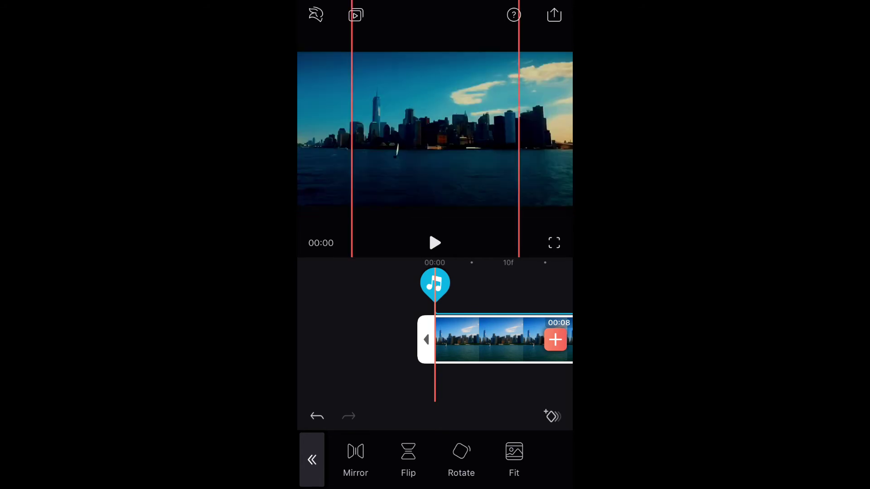
pyautogui.click(461, 459)
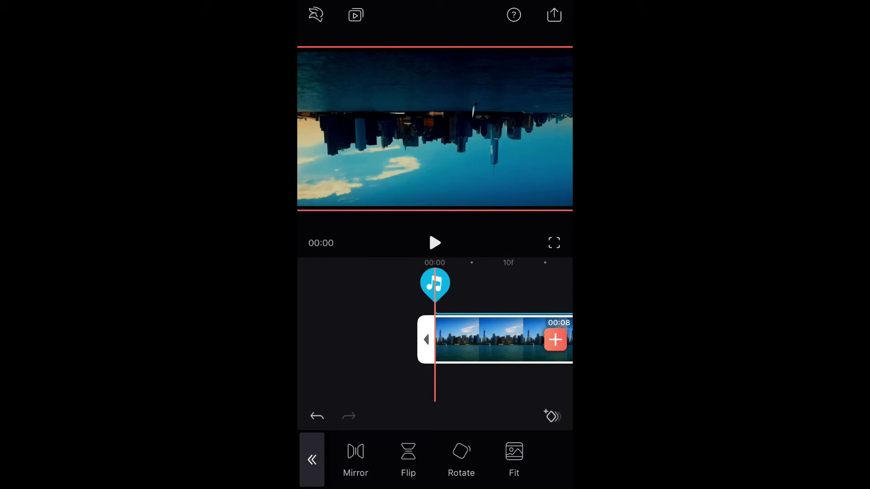
pyautogui.click(513, 458)
pyautogui.click(461, 459)
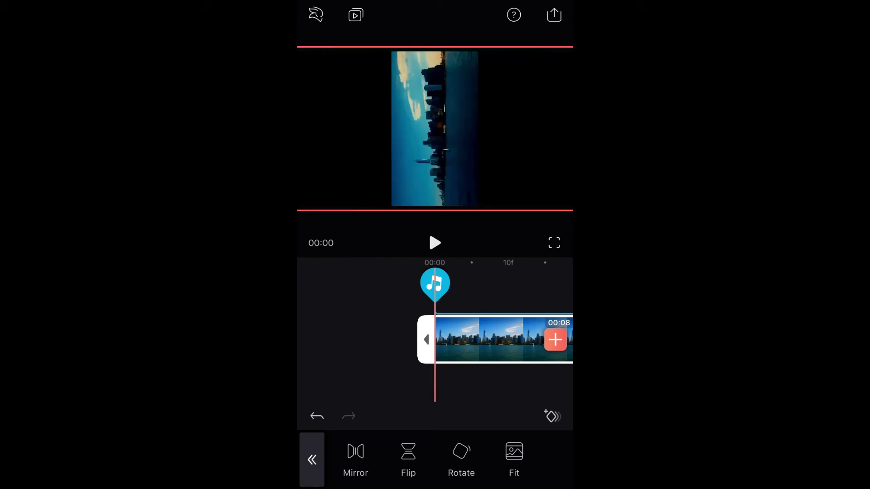
pyautogui.click(462, 460)
pyautogui.click(312, 459)
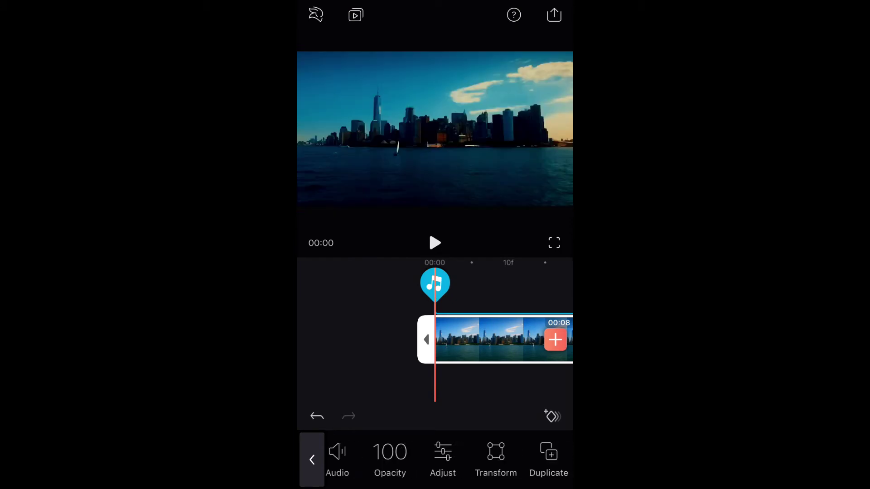
pyautogui.hscroll(3, 442, 459)
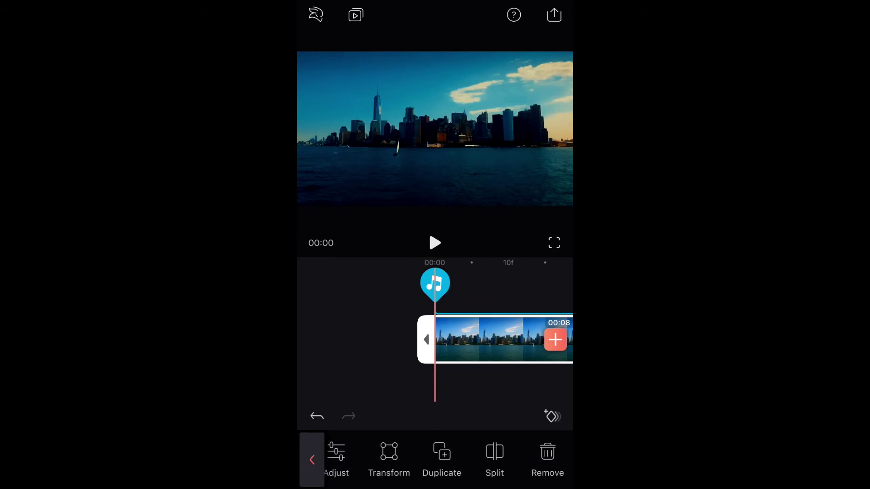
pyautogui.click(312, 459)
# Step: Apply a Fade transition at the cut between the skyline and lighthouse clips
pyautogui.moveTo(517, 340); pyautogui.dragTo(354, 340)
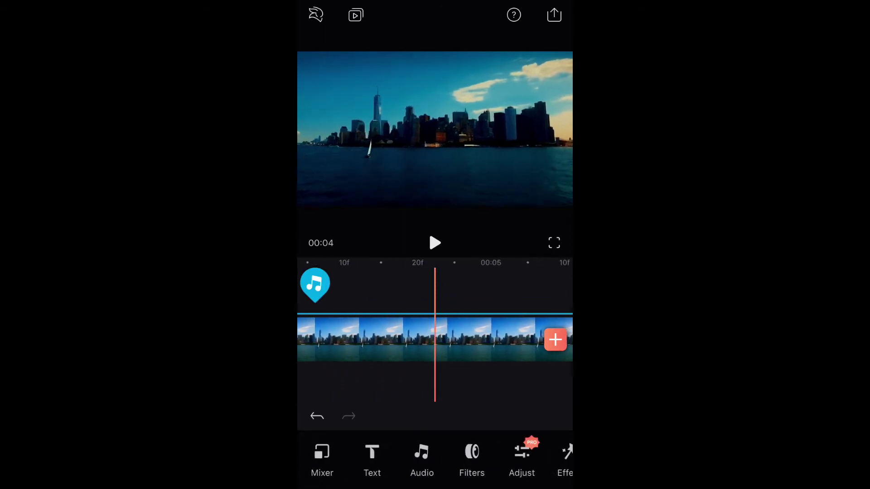
pyautogui.moveTo(518, 340)
pyautogui.mouseDown()
pyautogui.moveTo(354, 339)
pyautogui.moveTo(490, 340)
pyautogui.mouseUp()
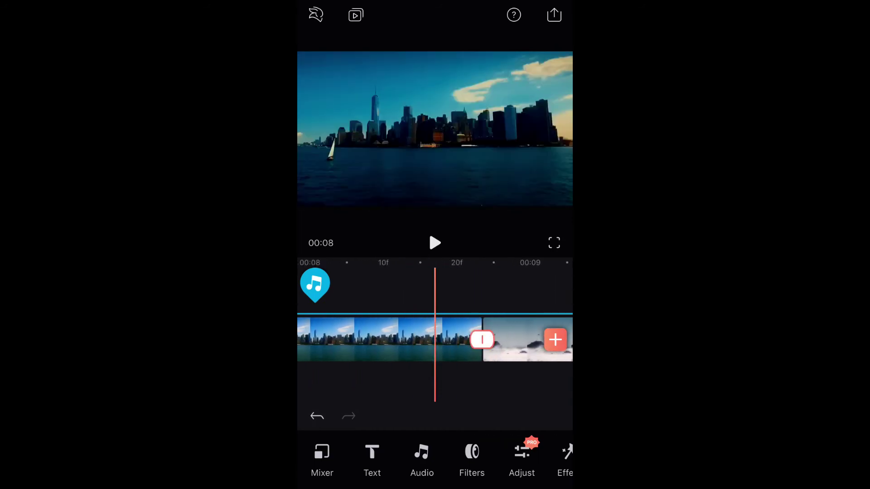
pyautogui.click(482, 340)
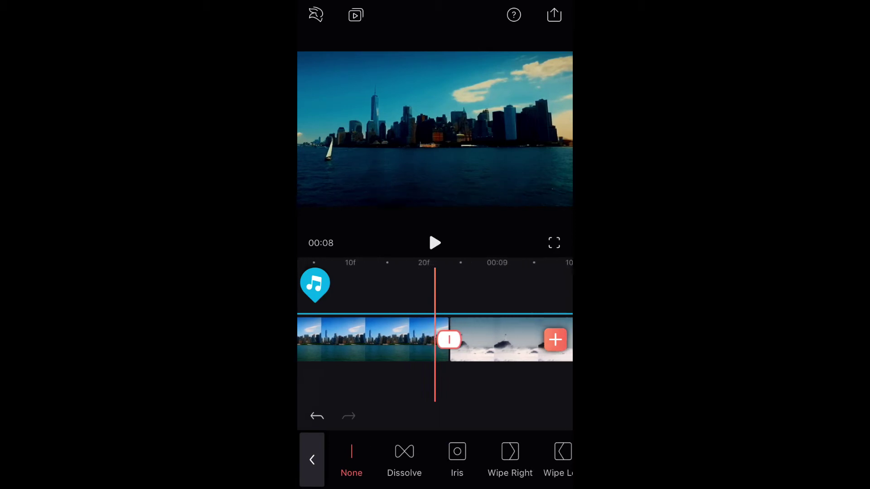
pyautogui.moveTo(381, 340); pyautogui.dragTo(363, 340)
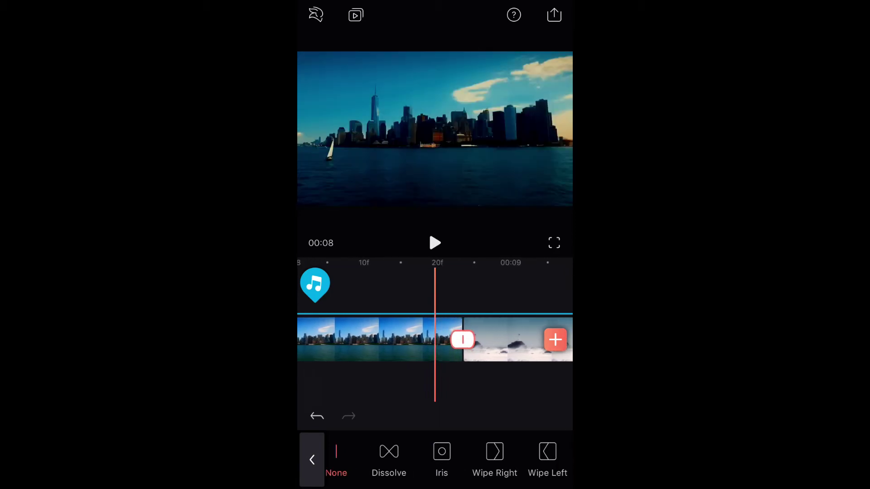
pyautogui.moveTo(530, 460); pyautogui.dragTo(354, 459)
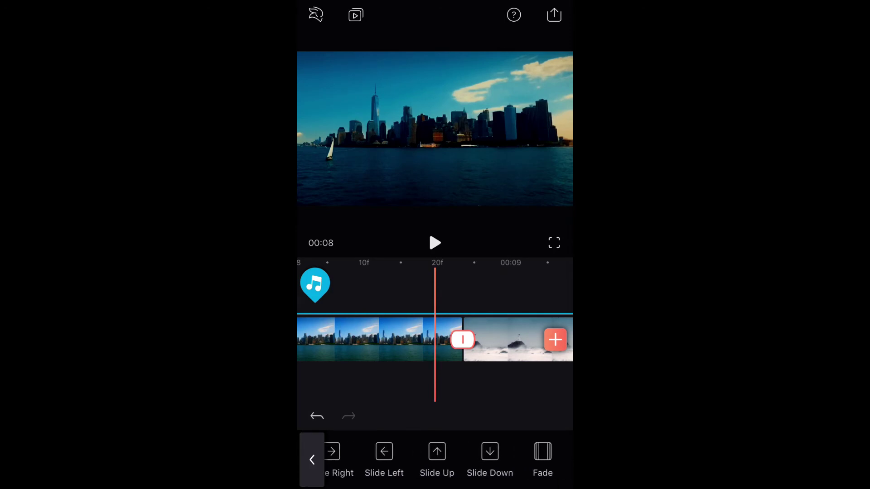
pyautogui.click(539, 459)
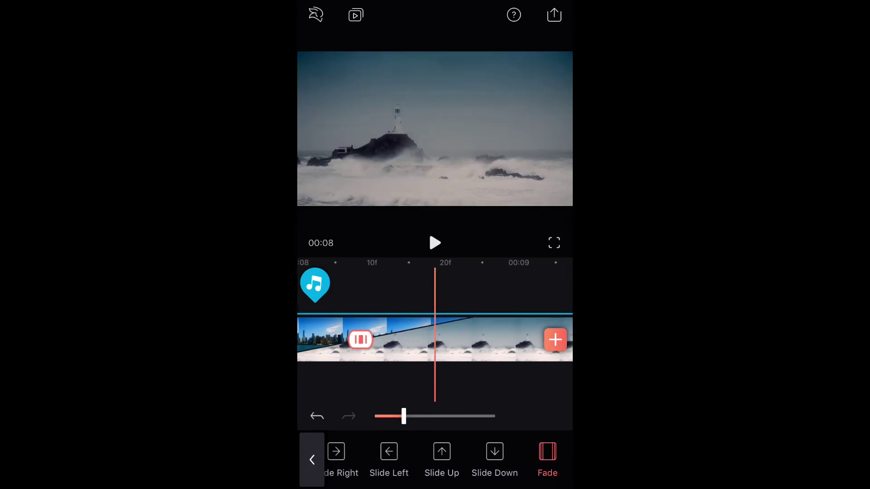
# Step: Preview the fade, then switch the cut to a Slide Right transition and play it back
pyautogui.moveTo(380, 340); pyautogui.dragTo(517, 339)
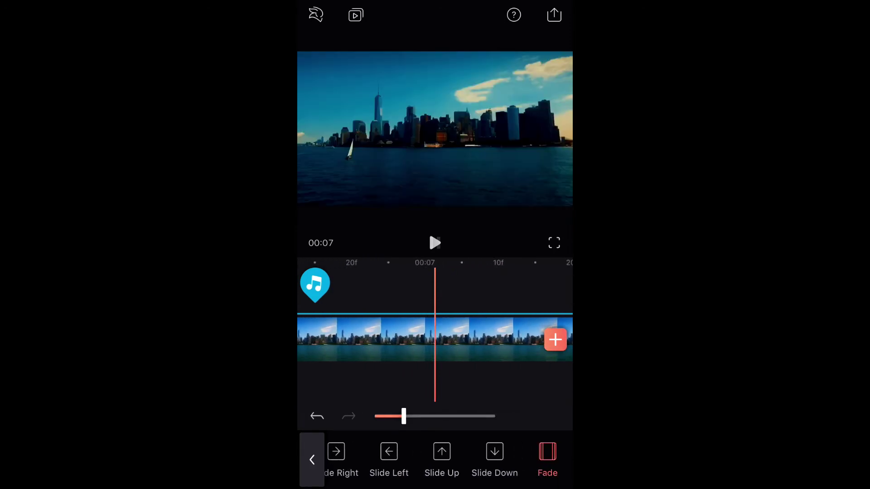
pyautogui.click(436, 242)
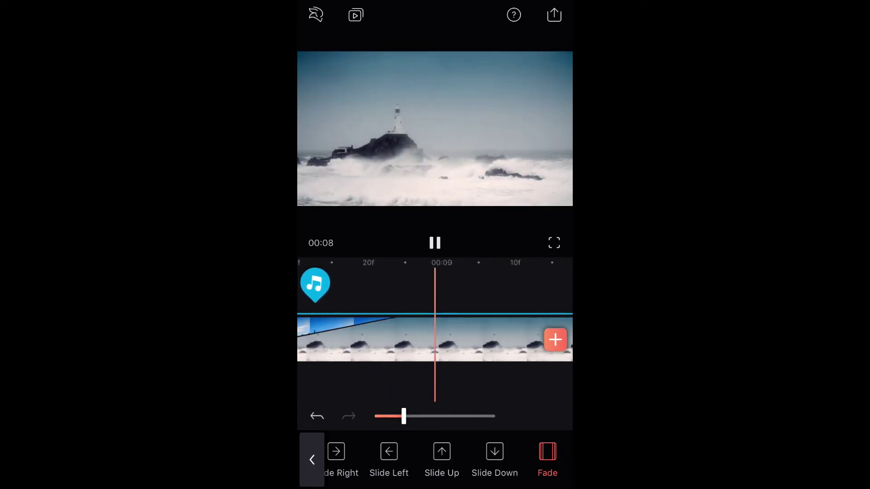
pyautogui.click(436, 242)
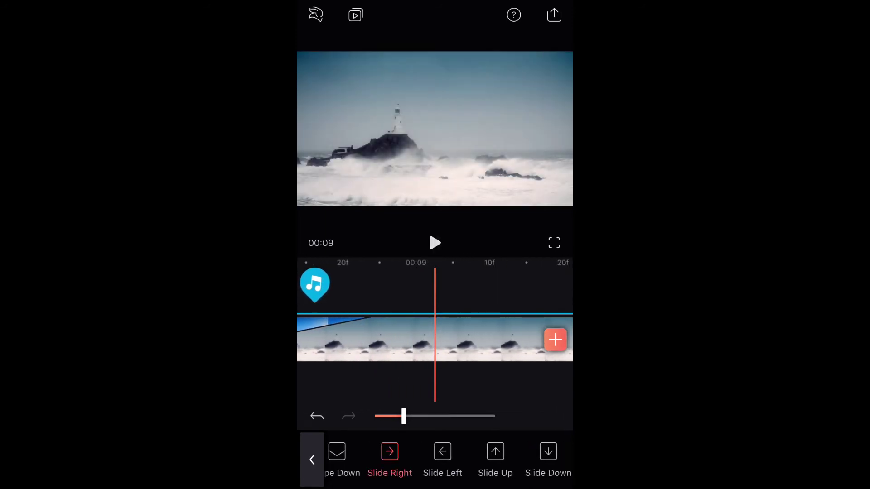
pyautogui.moveTo(381, 459); pyautogui.dragTo(531, 458)
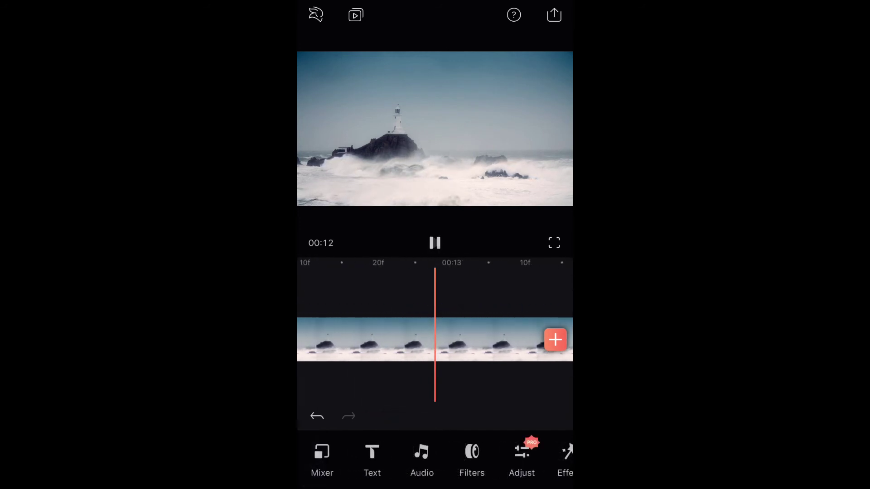
# Step: Add the green-screen puppy stock clip as an overlay starting at the transition
pyautogui.moveTo(380, 340); pyautogui.dragTo(531, 340)
pyautogui.moveTo(381, 340); pyautogui.dragTo(476, 340)
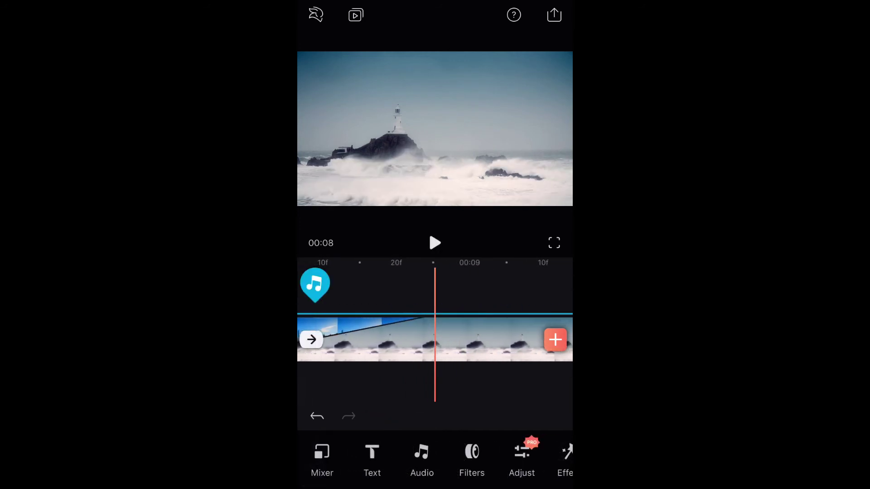
pyautogui.moveTo(530, 459)
pyautogui.mouseDown()
pyautogui.moveTo(340, 459)
pyautogui.moveTo(538, 459)
pyautogui.mouseUp()
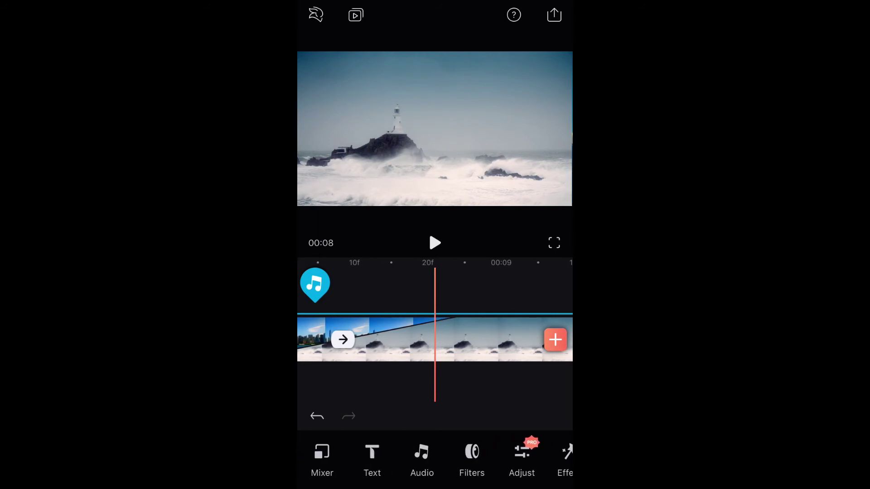
pyautogui.click(555, 339)
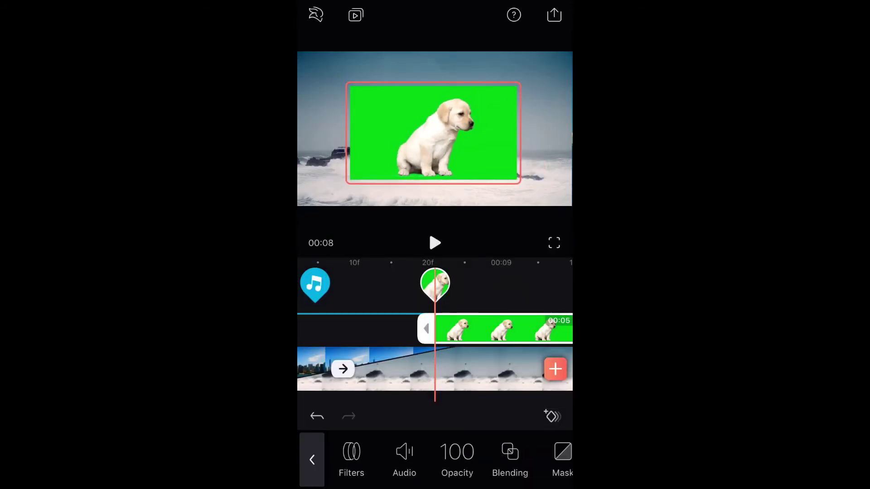
# Step: Shrink the puppy overlay into the upper right and make it start slightly later
pyautogui.moveTo(435, 140); pyautogui.dragTo(500, 96)
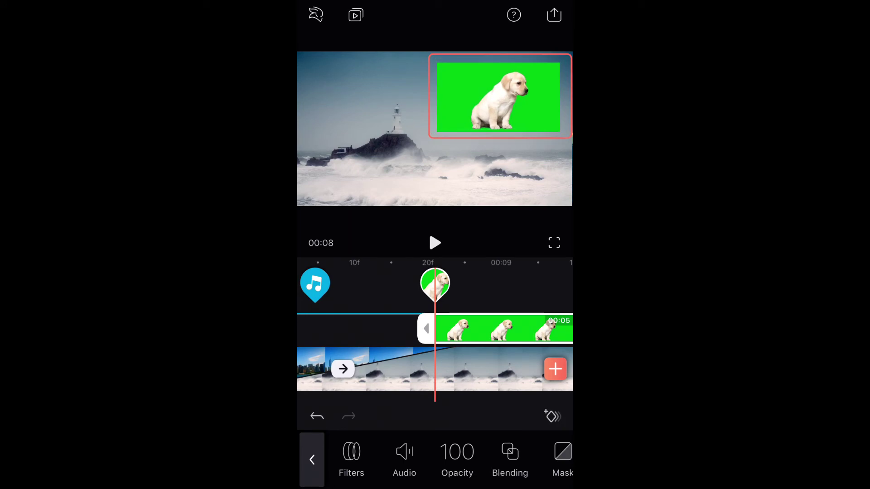
pyautogui.moveTo(500, 96)
pyautogui.mouseDown()
pyautogui.moveTo(479, 109)
pyautogui.moveTo(484, 106)
pyautogui.mouseUp()
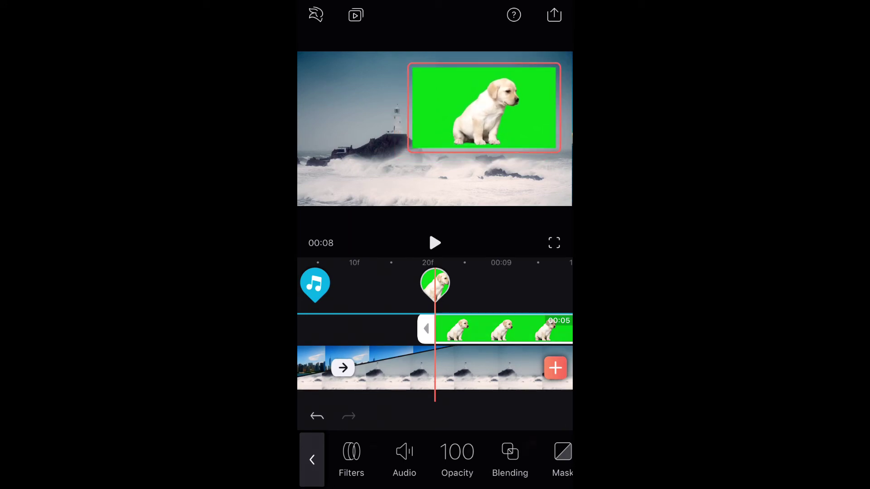
pyautogui.click(367, 368)
pyautogui.click(475, 330)
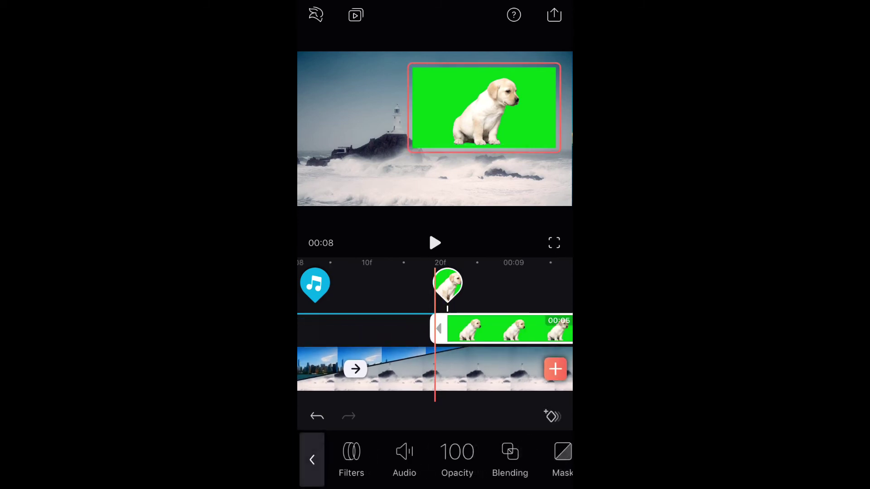
pyautogui.moveTo(476, 367)
pyautogui.mouseDown()
pyautogui.moveTo(380, 367)
pyautogui.moveTo(476, 367)
pyautogui.mouseUp()
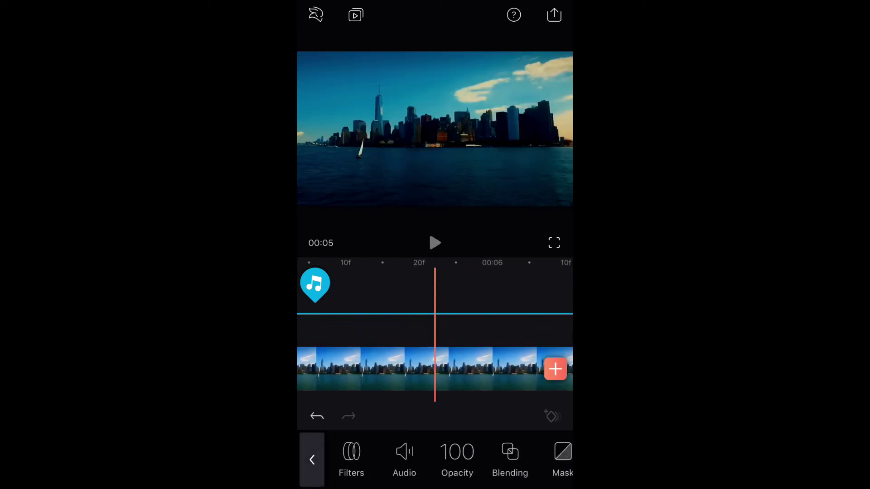
# Step: Play the lighthouse scene through to check the puppy overlay
pyautogui.click(435, 243)
pyautogui.click(435, 242)
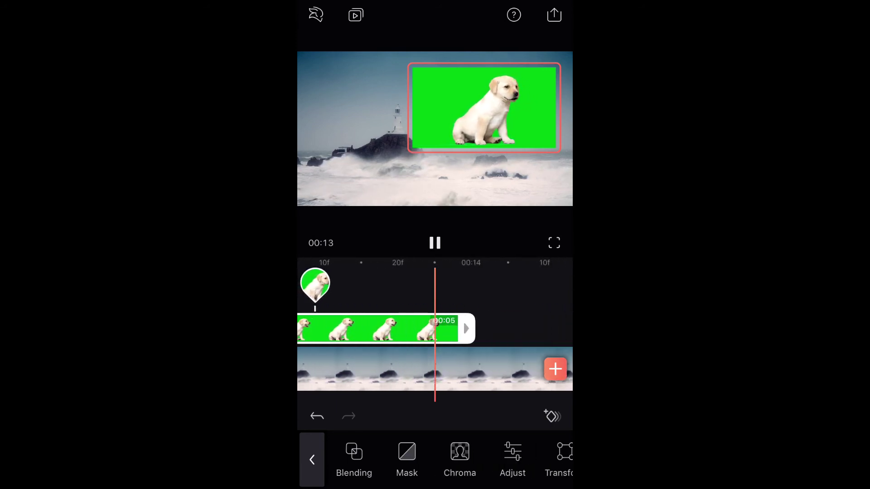
pyautogui.moveTo(530, 459); pyautogui.dragTo(354, 460)
pyautogui.click(434, 242)
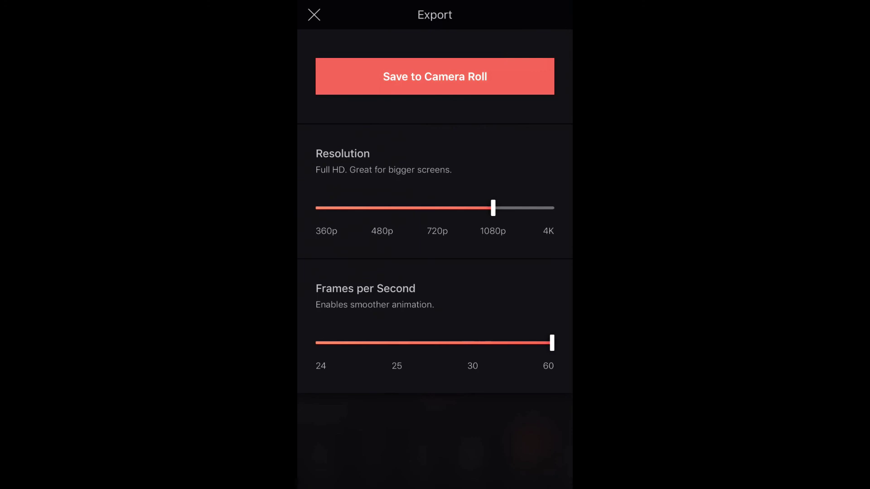
# Step: Export the project to the camera roll at 1080p and 60 fps, then cancel it
pyautogui.click(434, 76)
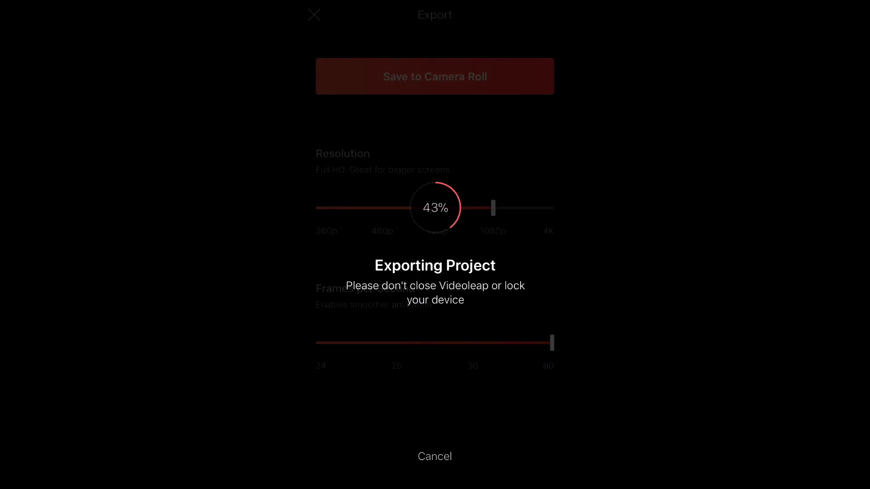
pyautogui.click(434, 456)
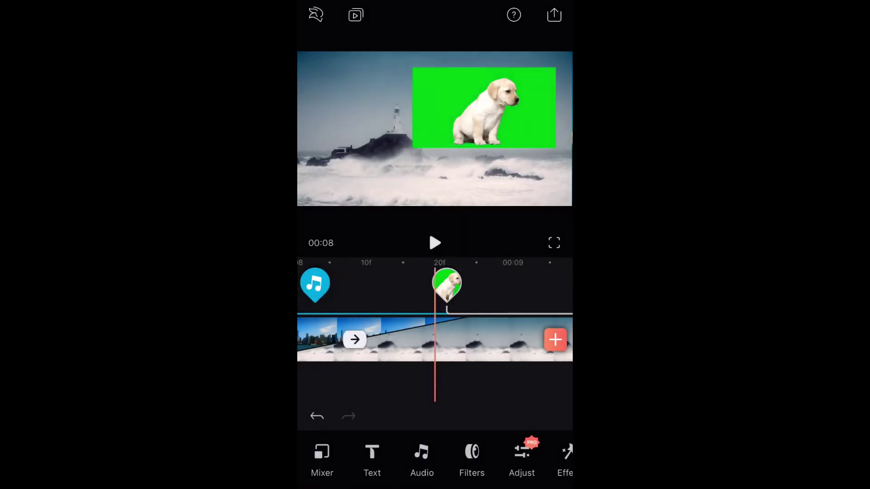
# Step: Scrub the timeline back to the city skyline clip around 00:04
pyautogui.moveTo(381, 339); pyautogui.dragTo(517, 339)
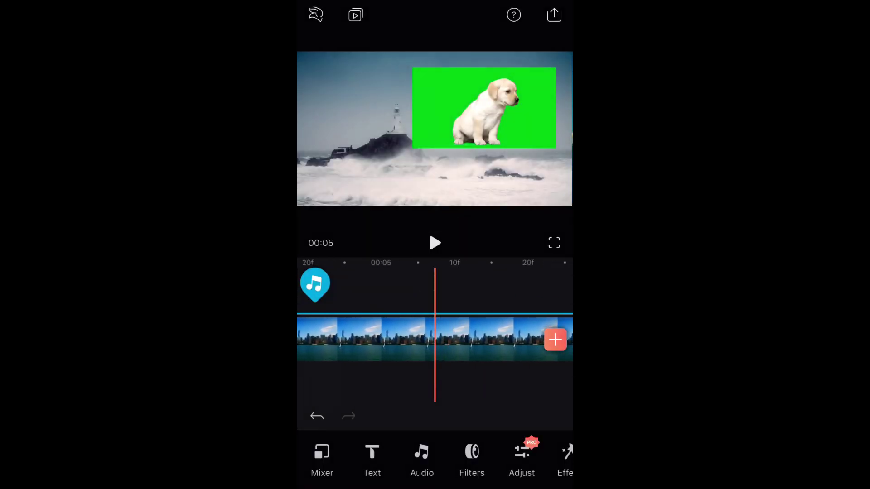
pyautogui.moveTo(381, 339); pyautogui.dragTo(408, 339)
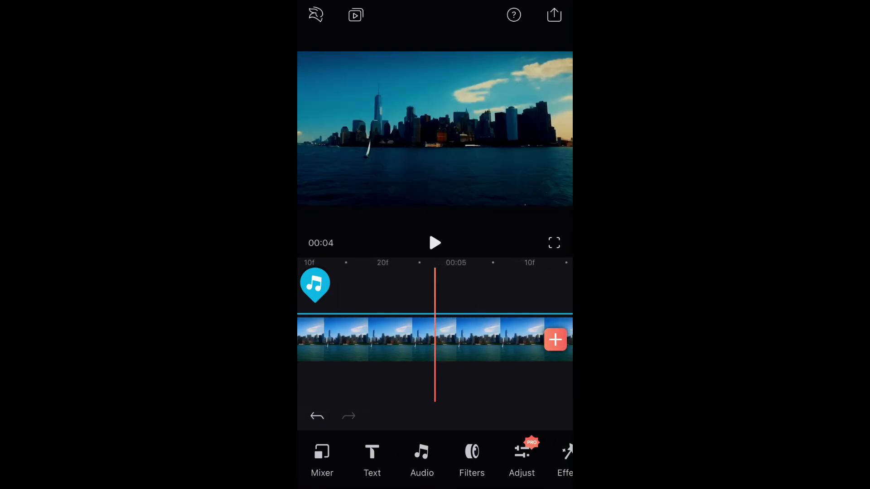